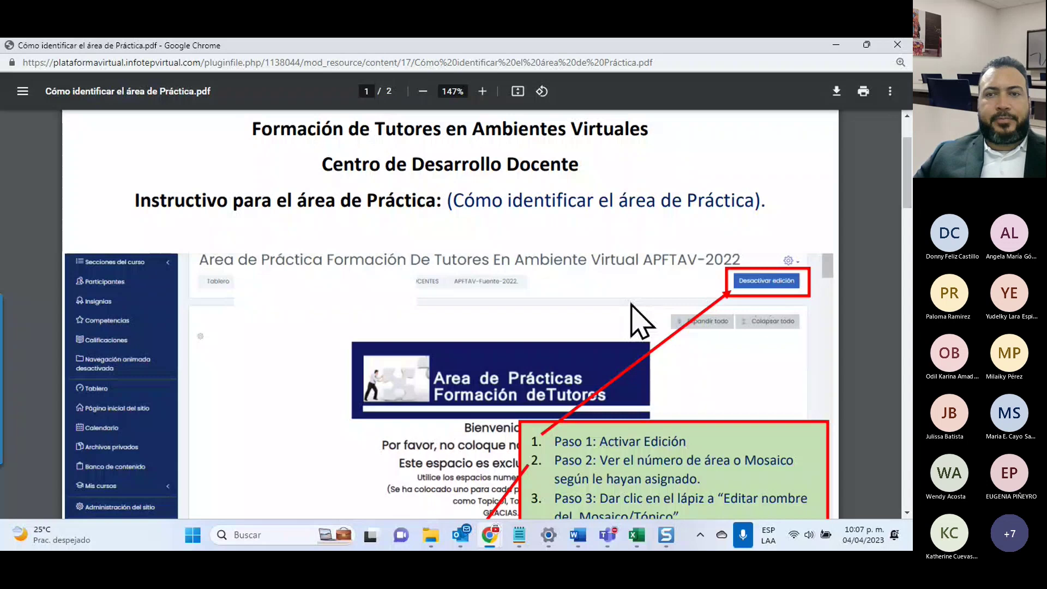
Step: Scroll through the guide's five steps in the PDF to the closing 'Listo' on page 2
scroll(569, 351, "up", 2)
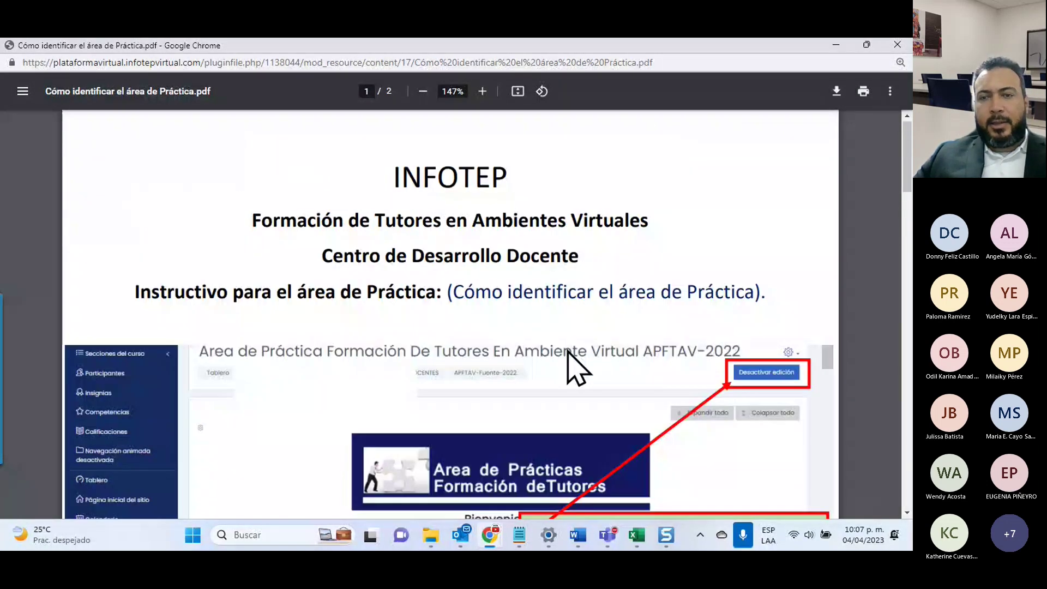
scroll(704, 300, "down", 8)
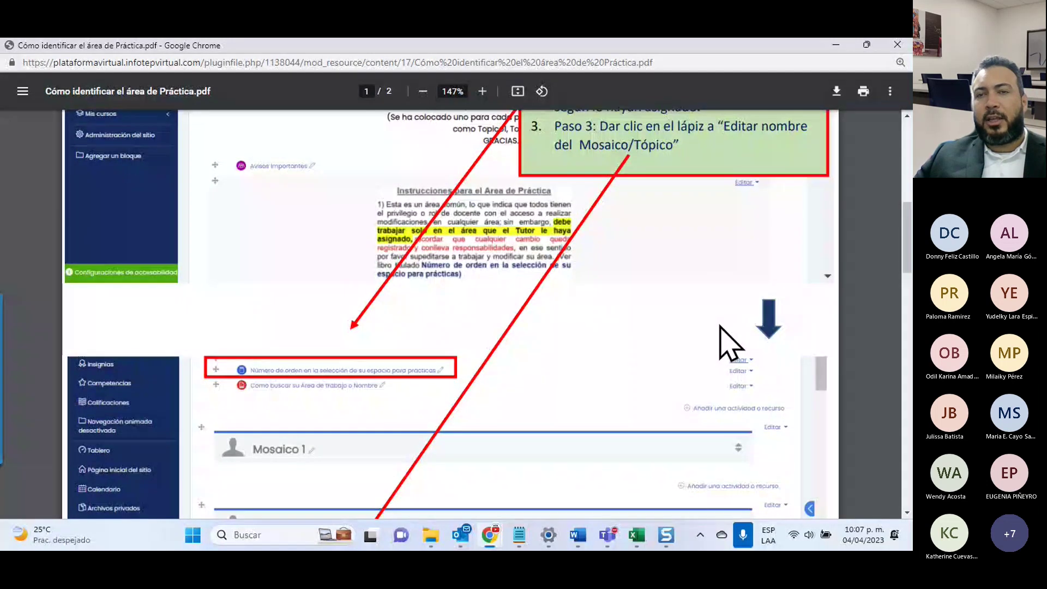
scroll(719, 326, "up", 8)
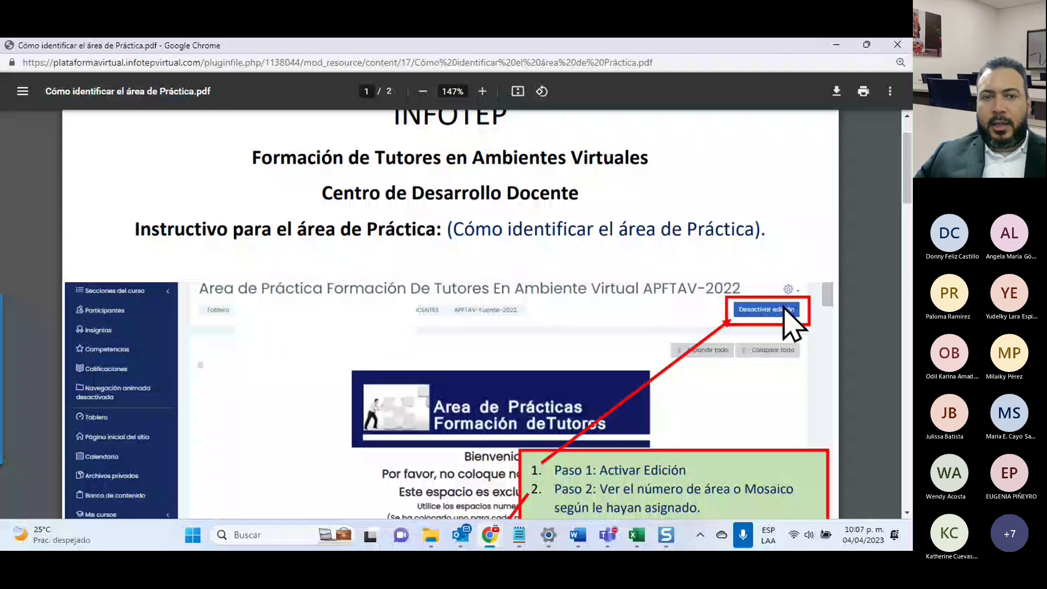
scroll(683, 350, "down", 7)
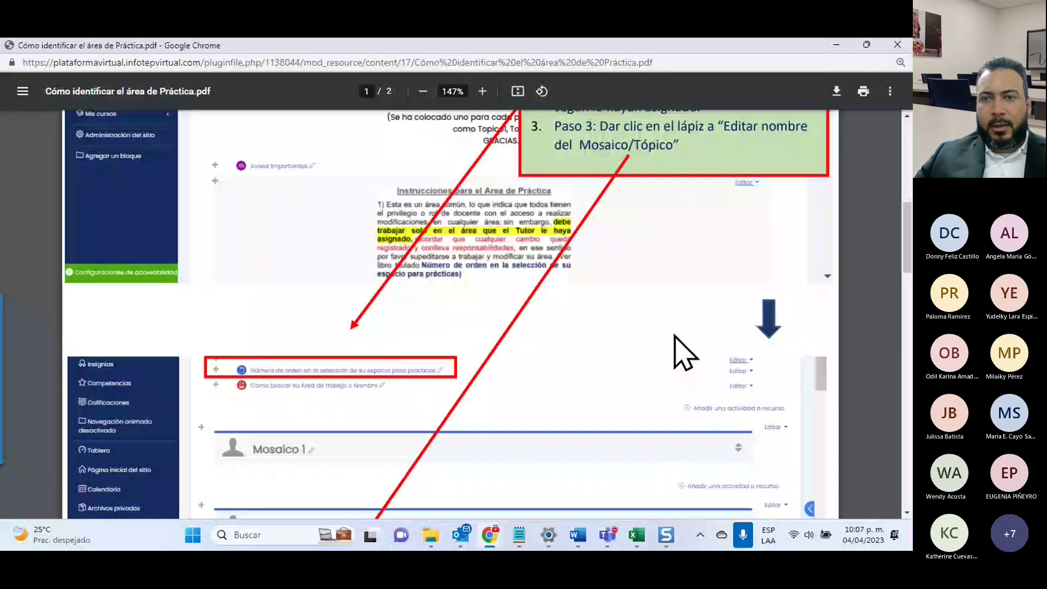
scroll(674, 336, "down", 3)
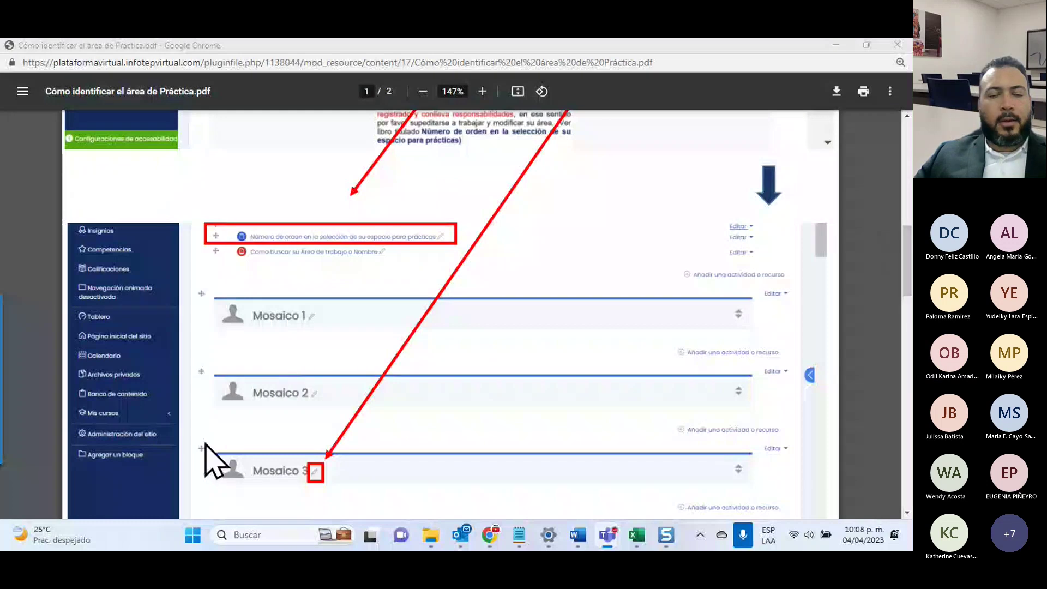
scroll(321, 465, "down", 5)
scroll(321, 465, "down", 4)
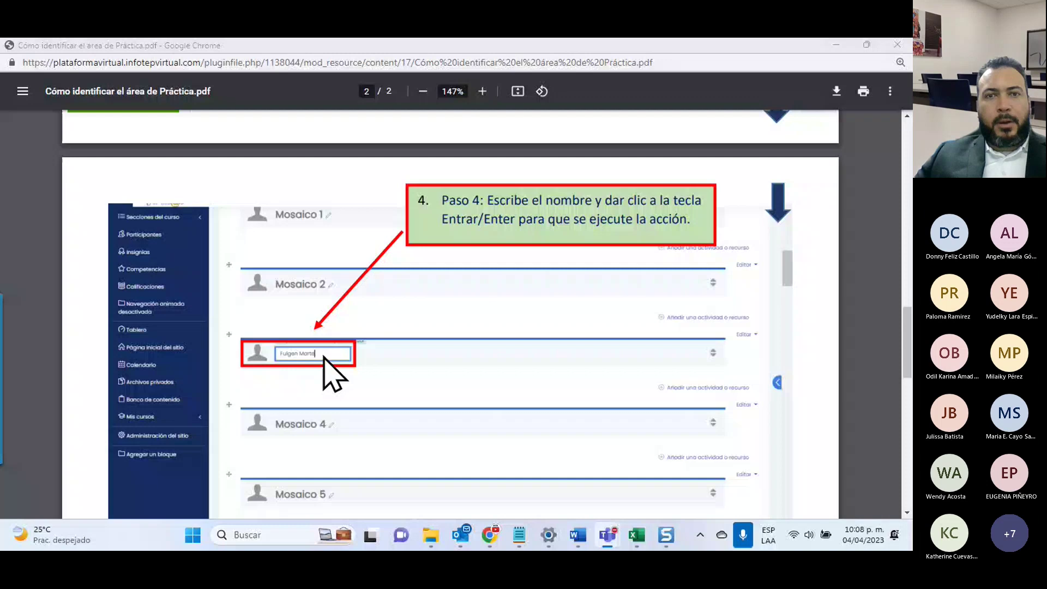
scroll(533, 220, "down", 7)
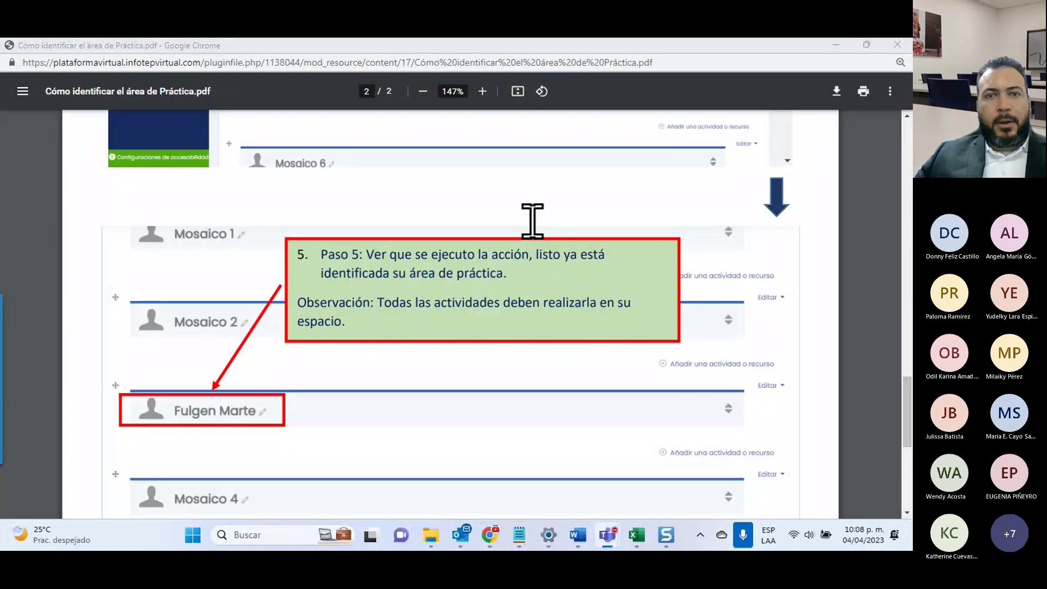
scroll(360, 415, "down", 1)
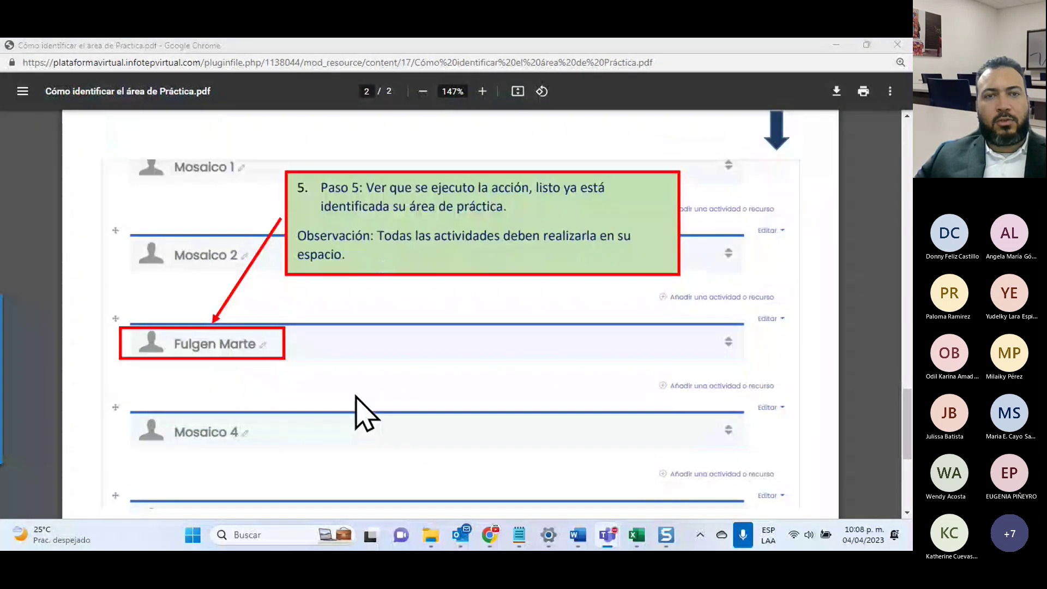
scroll(357, 412, "down", 5)
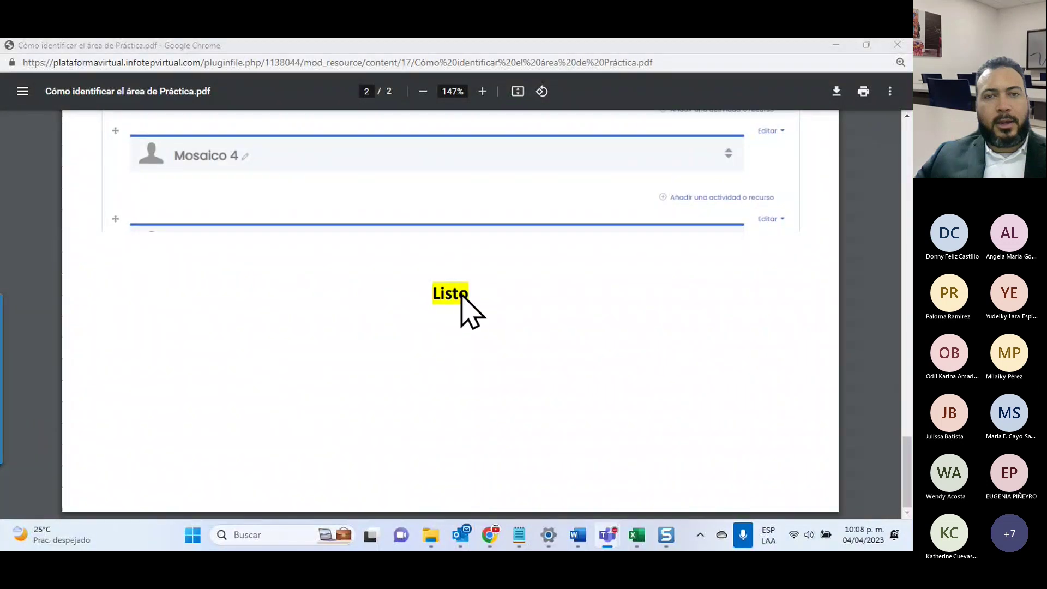
left_click(900, 47)
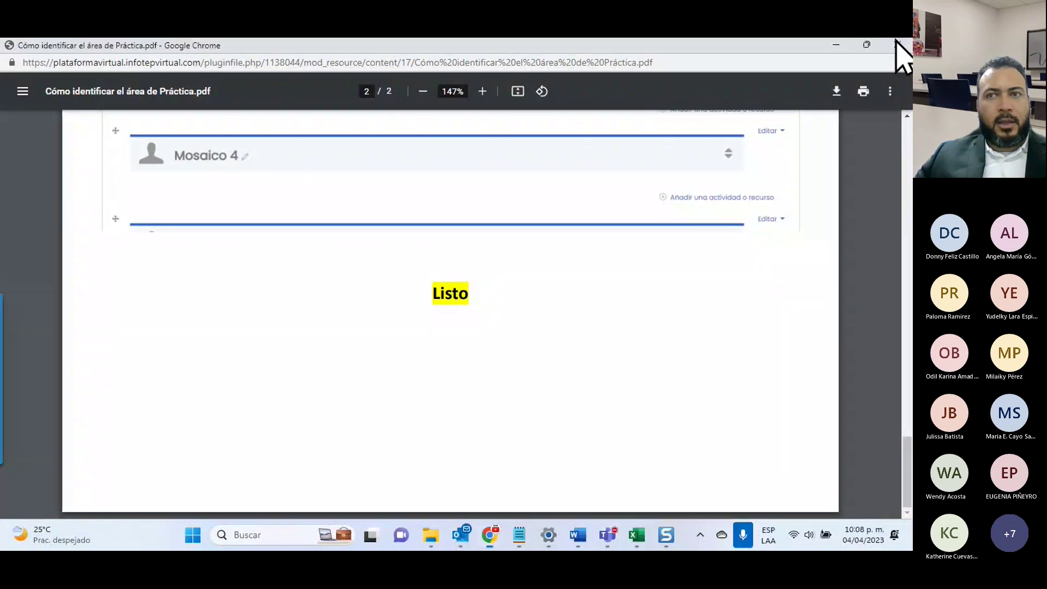
Step: Close the guide PDF and turn on editing in the Área de Prácticas course
left_click(897, 45)
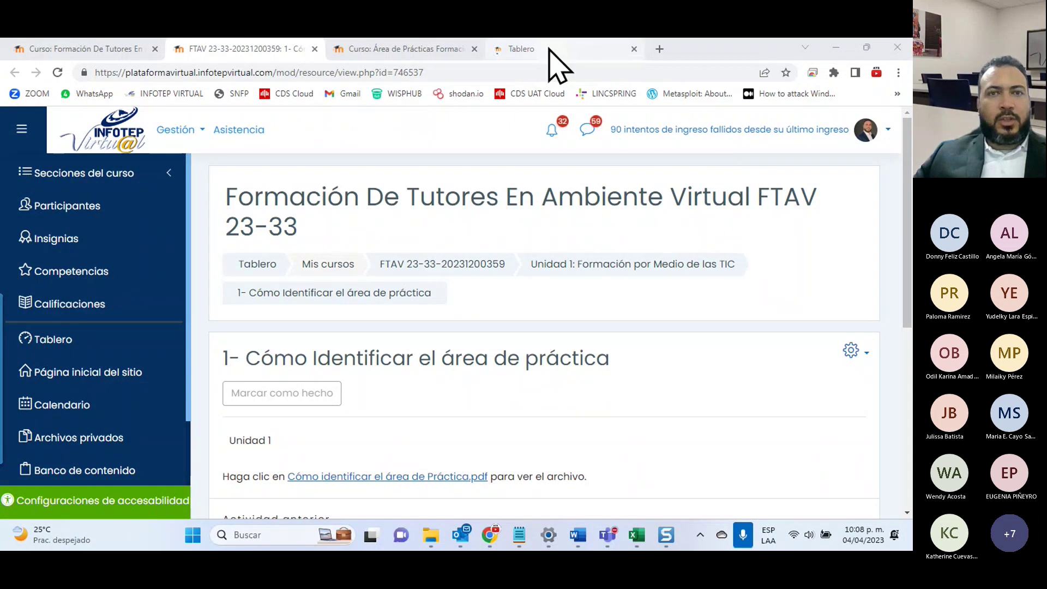
left_click(407, 49)
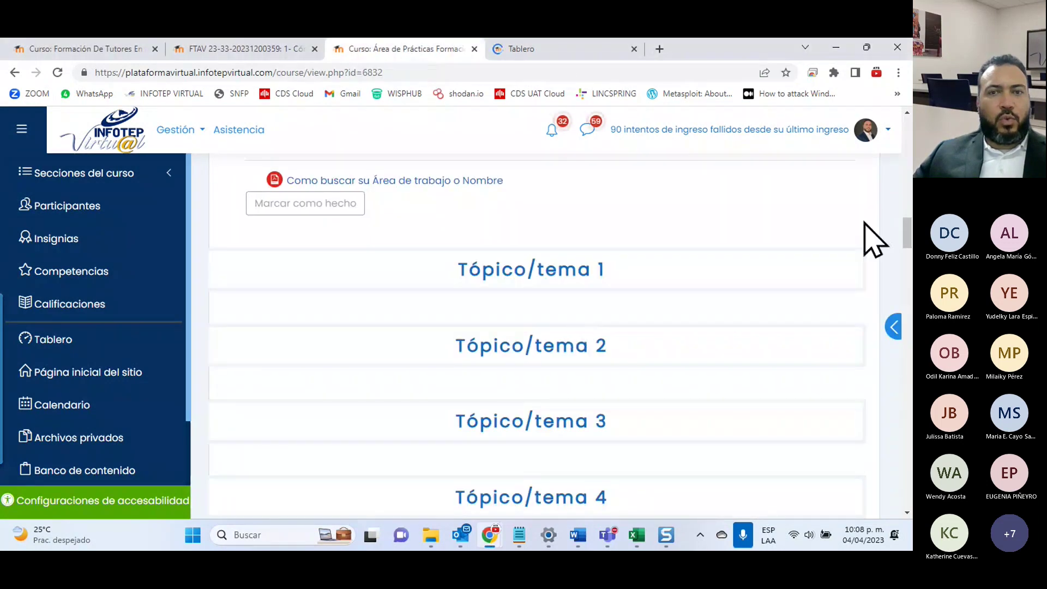
scroll(834, 284, "up", 15)
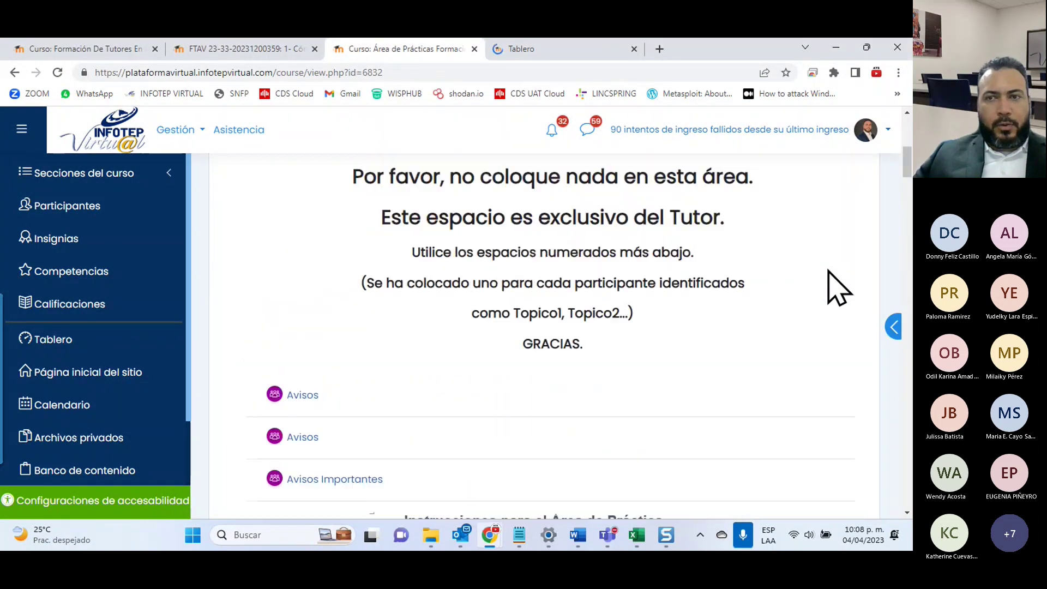
left_click(788, 257)
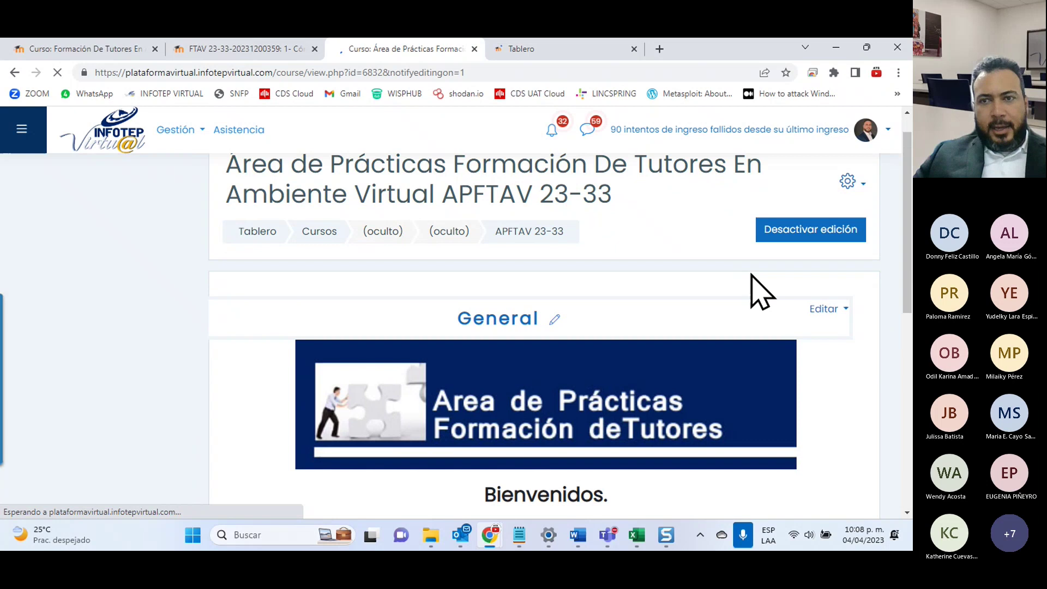
Step: Rename the Tópico/tema 1 section to the tutor's full name and save it
scroll(791, 294, "down", 5)
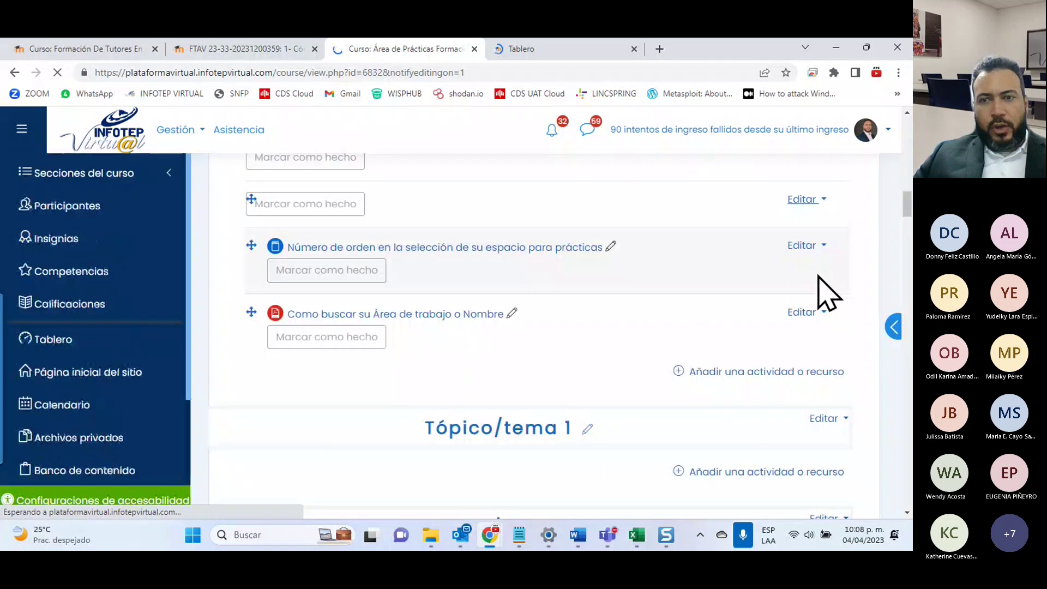
scroll(807, 289, "down", 3)
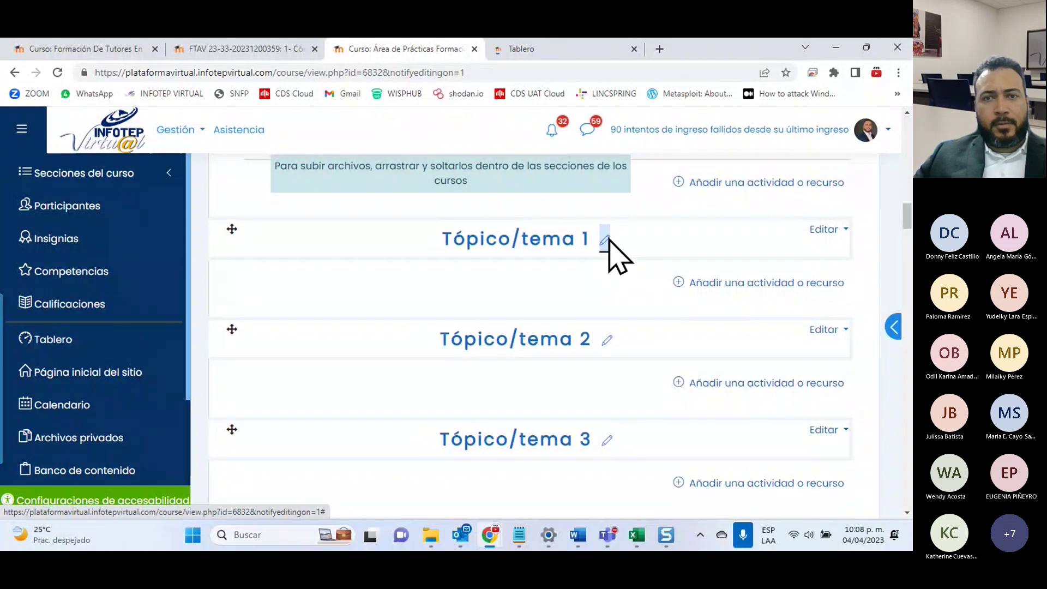
left_click(606, 240)
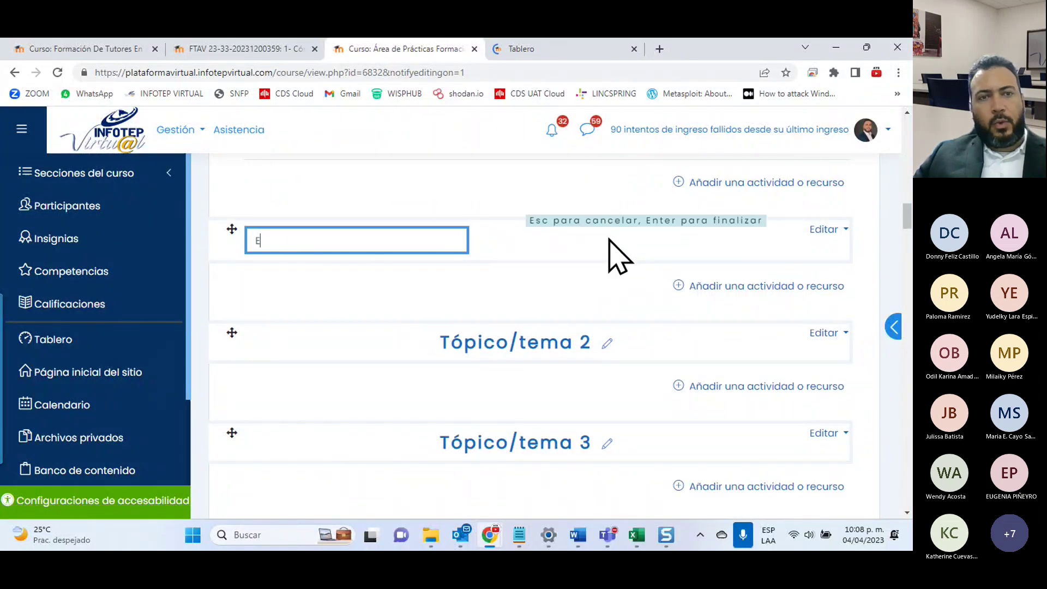
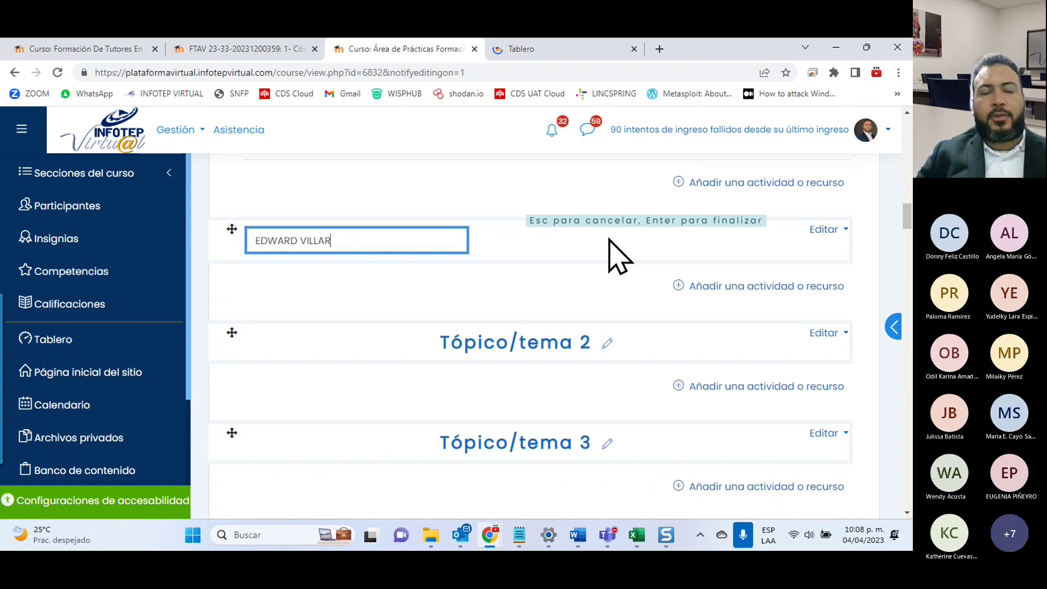
key("Return")
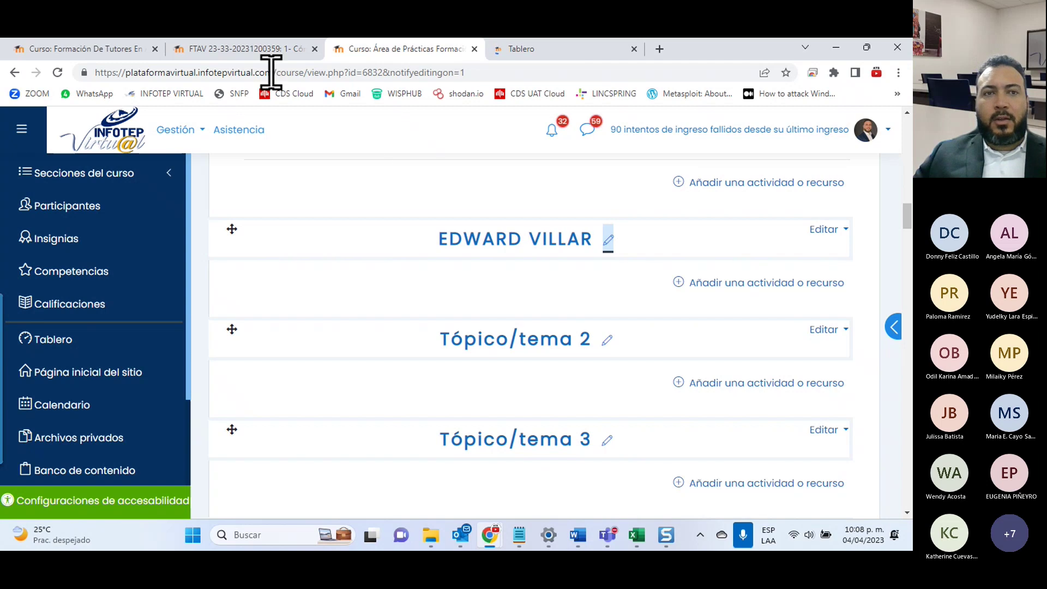
left_click(205, 50)
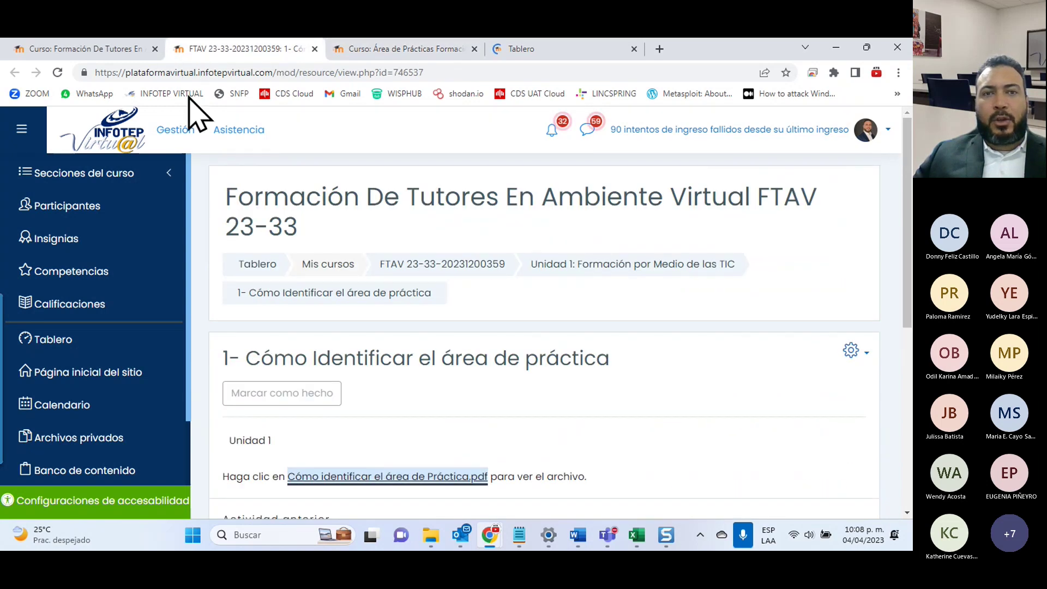
Step: In the Formación De Tutores course, open the '2- COLOQUE AQUÍ SU ASIGNACIÓN DE LA ACTIVIDAD 1' assignment
left_click(398, 53)
scroll(538, 472, "down", 3)
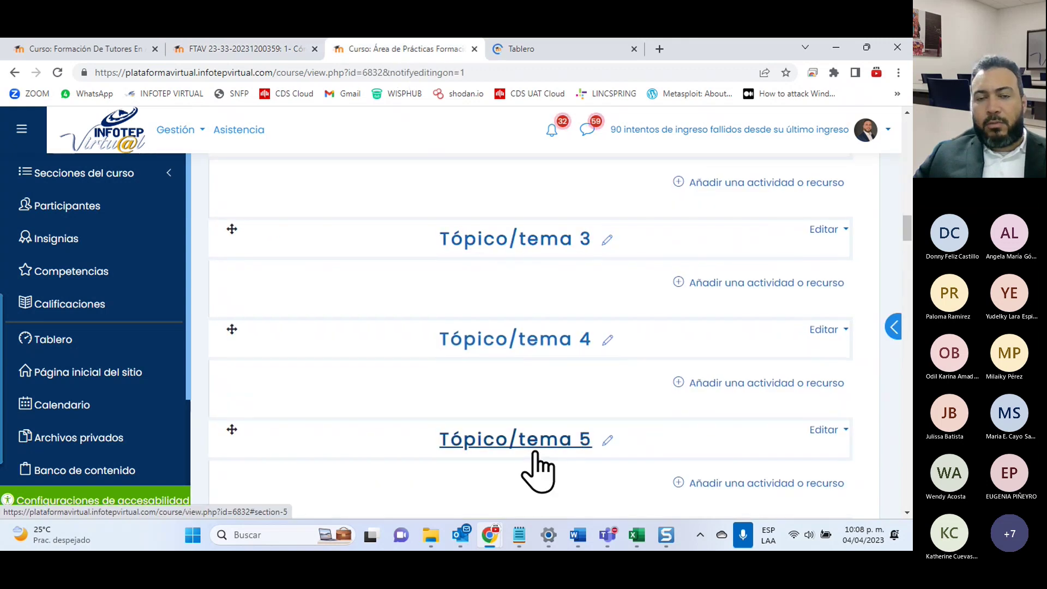
scroll(539, 472, "up", 4)
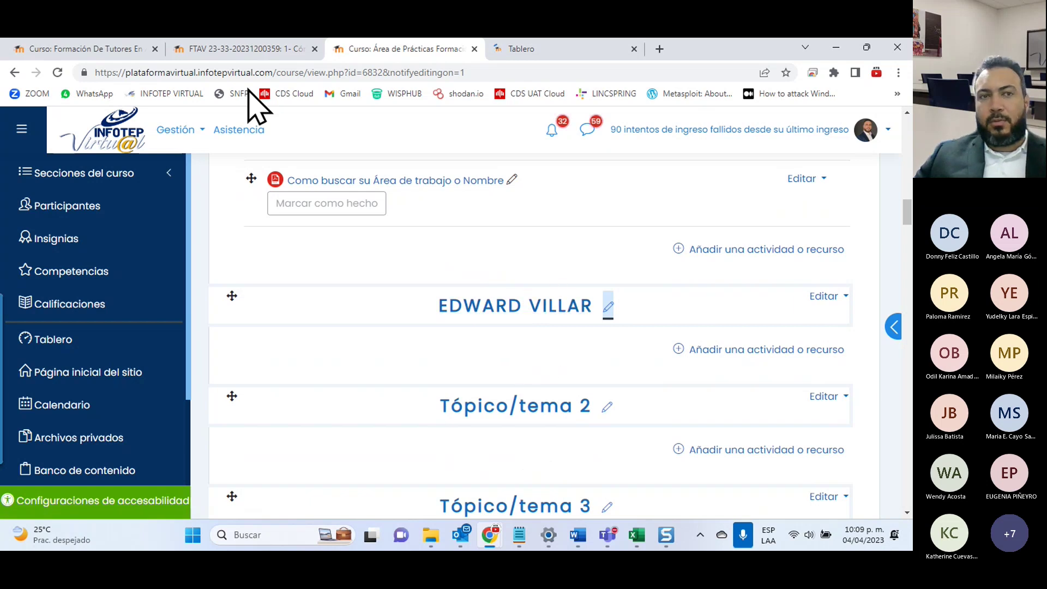
left_click(252, 55)
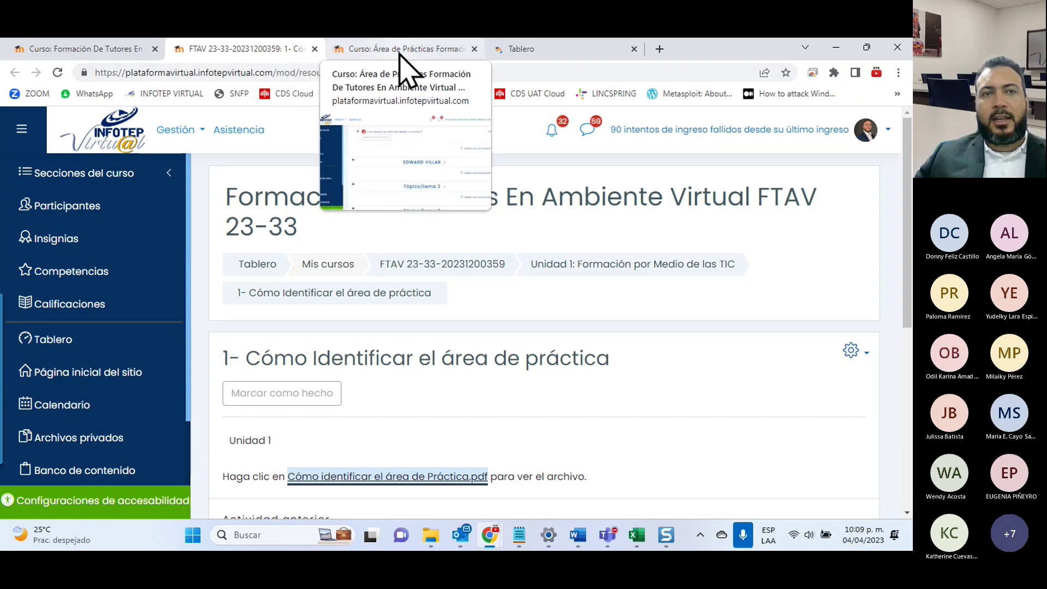
left_click(137, 48)
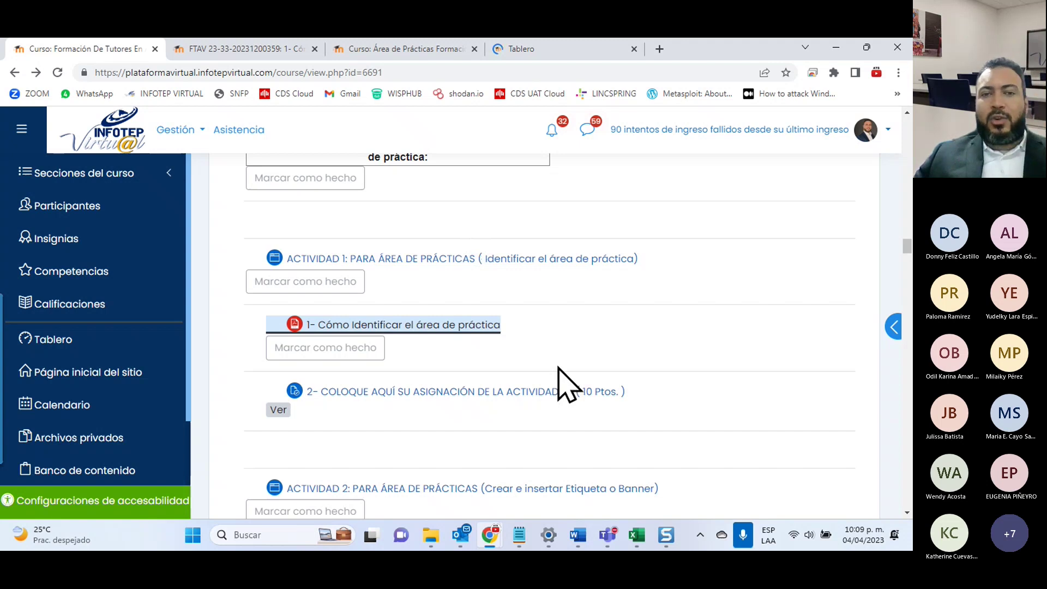
key("Tab")
key("Return")
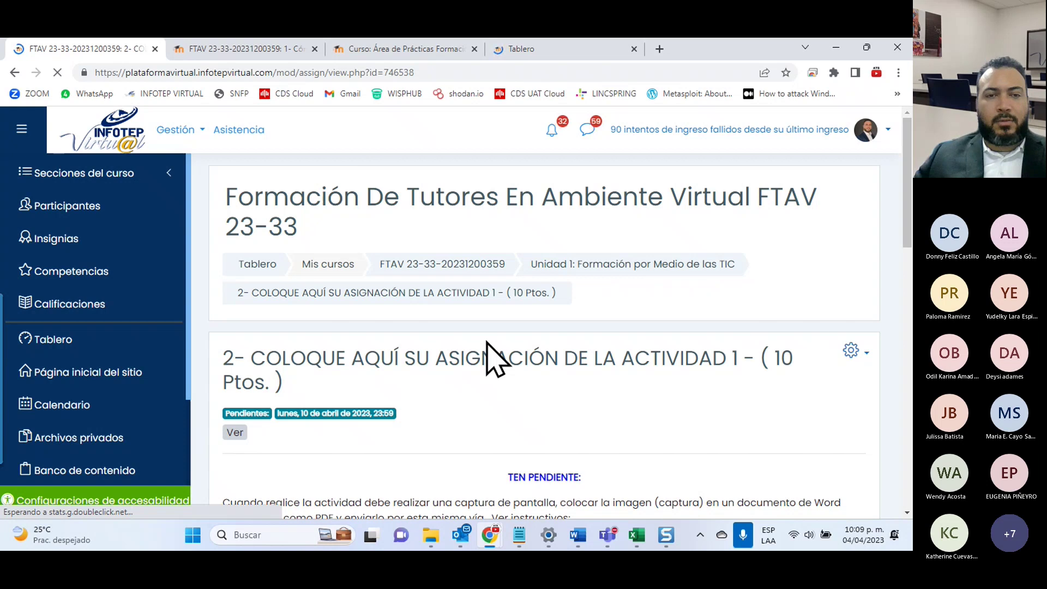
Step: Scroll through the Activity 1 assignment page to review its details
scroll(494, 357, "down", 1)
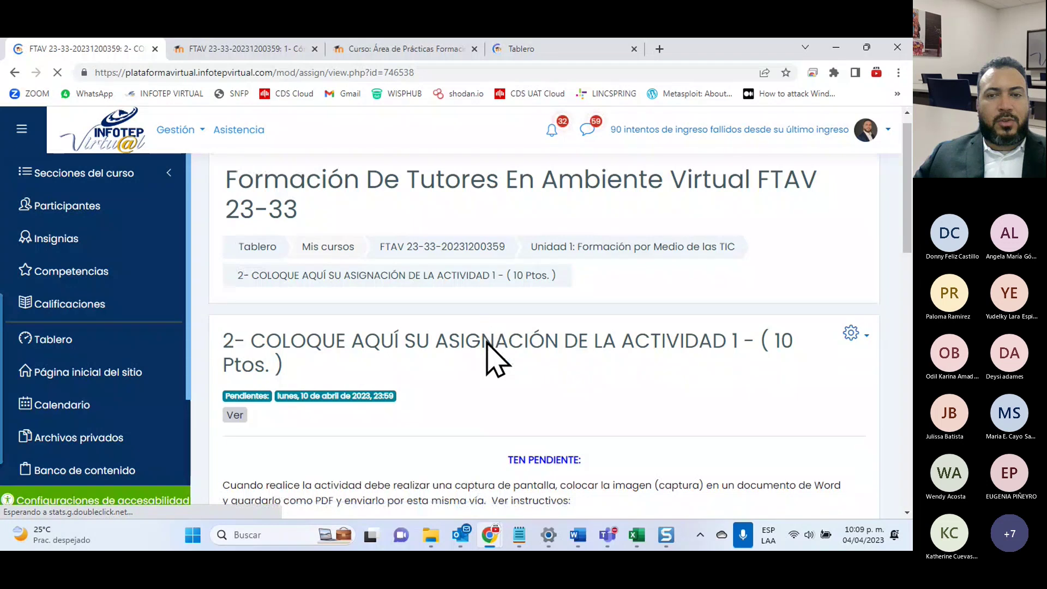
scroll(600, 381, "down", 8)
left_click(596, 376)
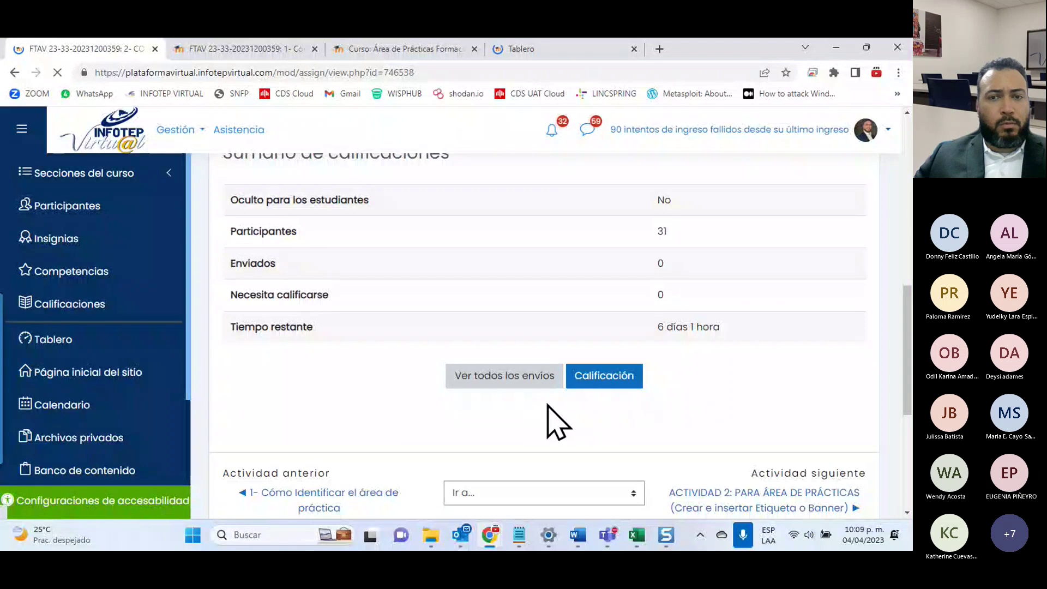
scroll(625, 420, "up", 4)
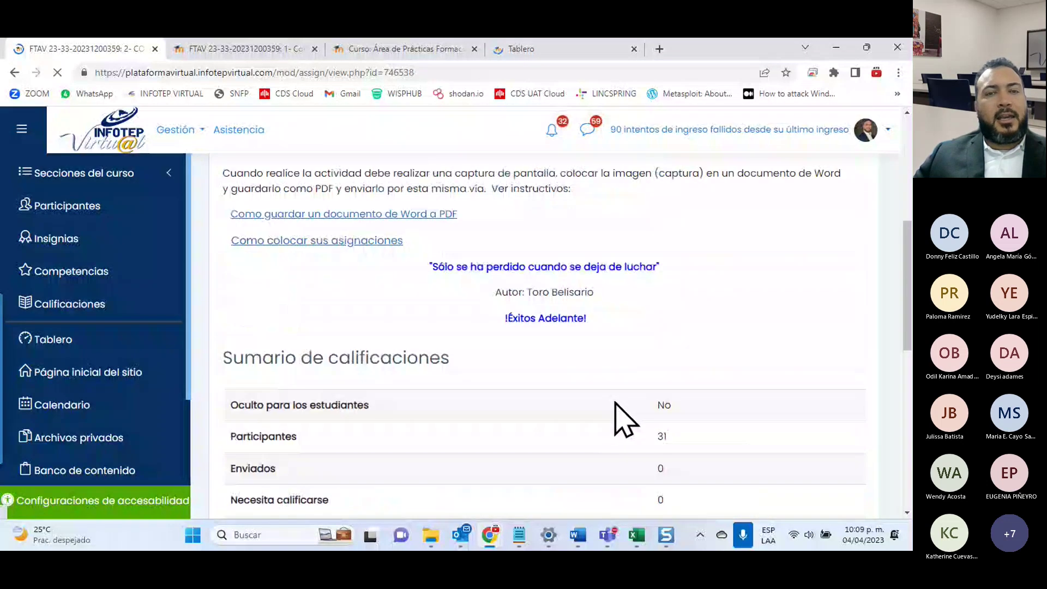
scroll(625, 420, "up", 4)
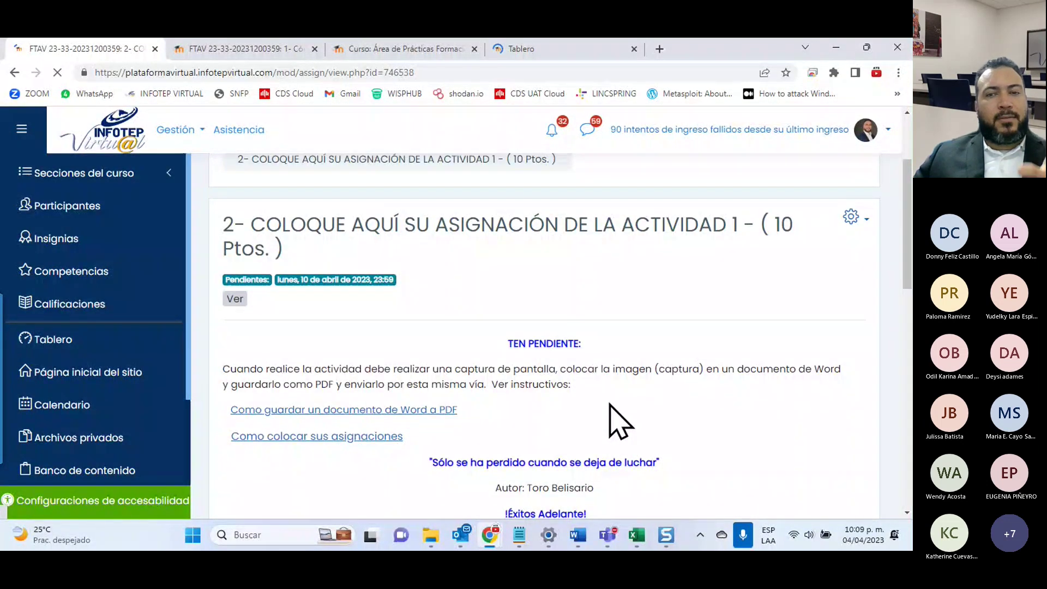
scroll(612, 428, "up", 1)
scroll(612, 427, "down", 1)
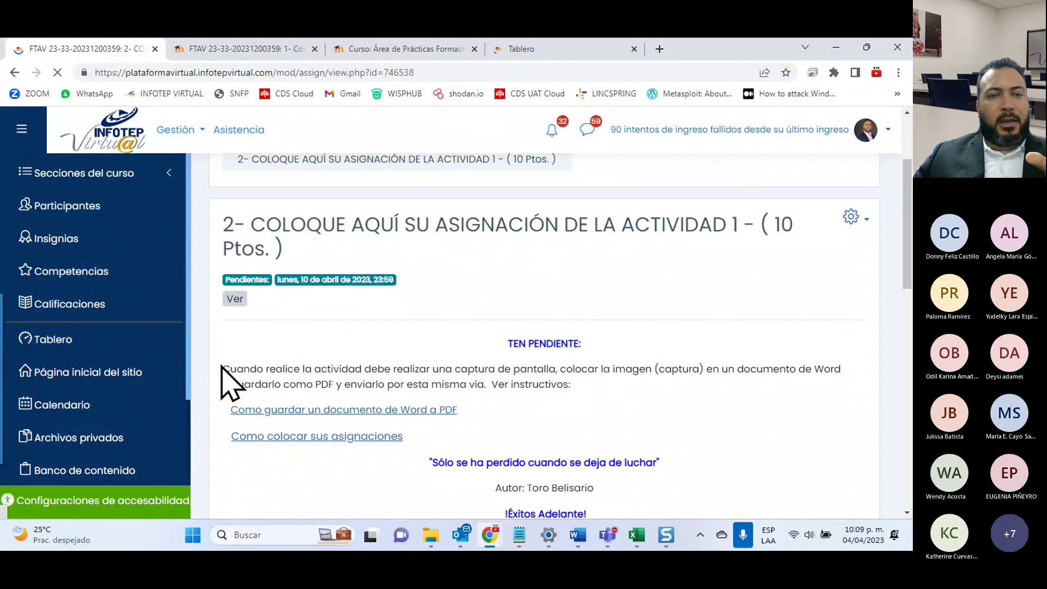
Step: Highlight and then clear the submission instructions, and return to the Área de Prácticas course
left_click_drag(223, 369, 321, 360)
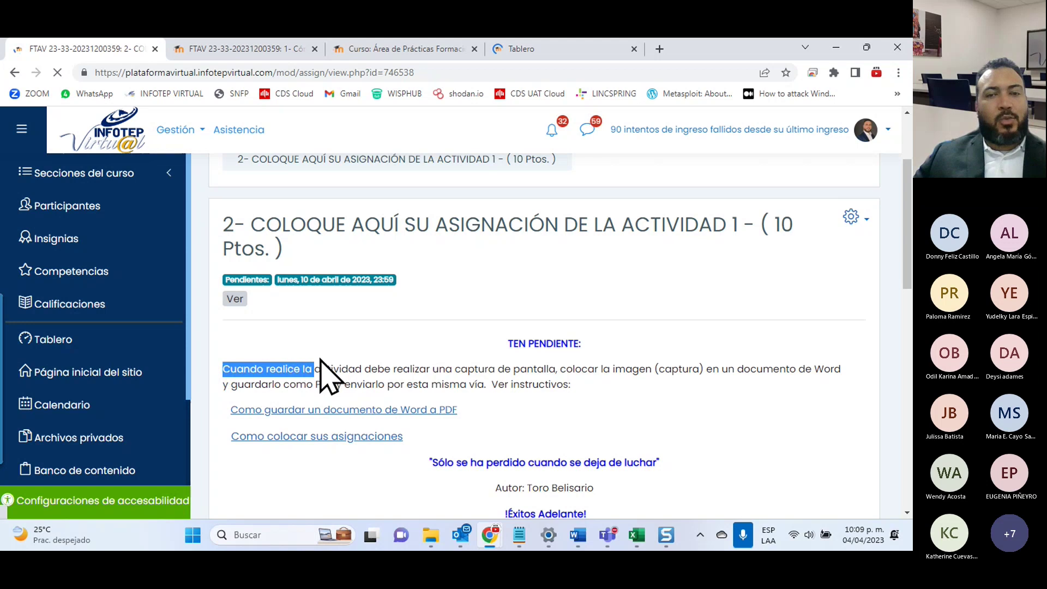
left_click_drag(320, 360, 581, 396)
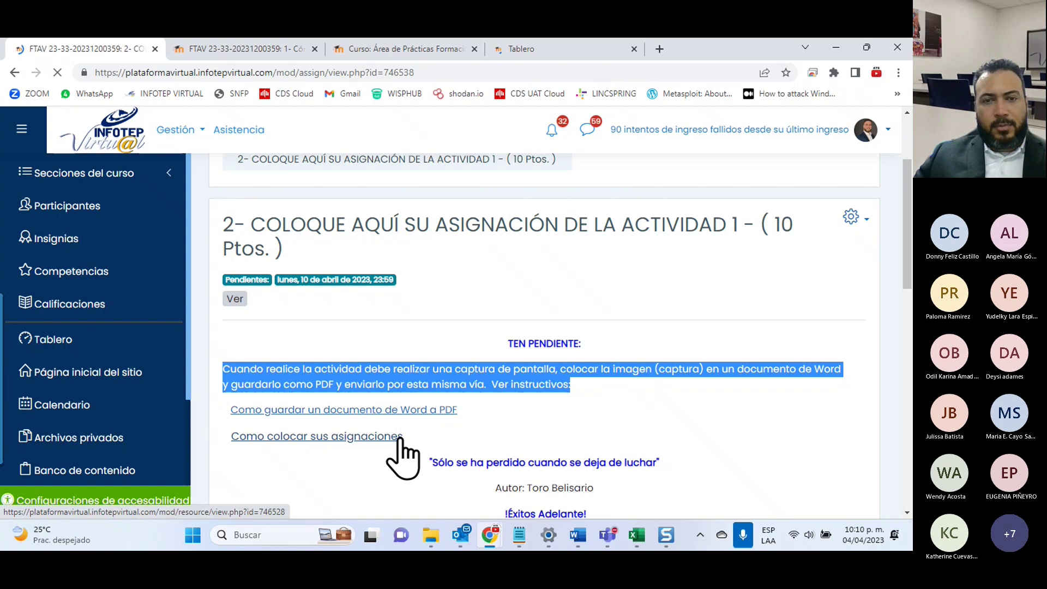
scroll(398, 447, "down", 3)
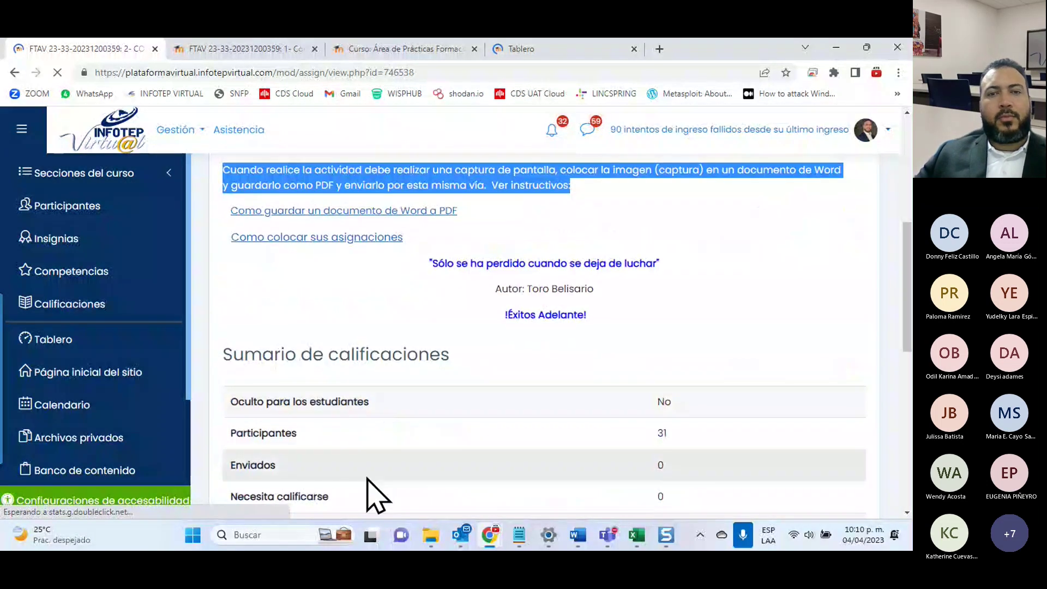
scroll(369, 493, "up", 5)
scroll(518, 394, "down", 3)
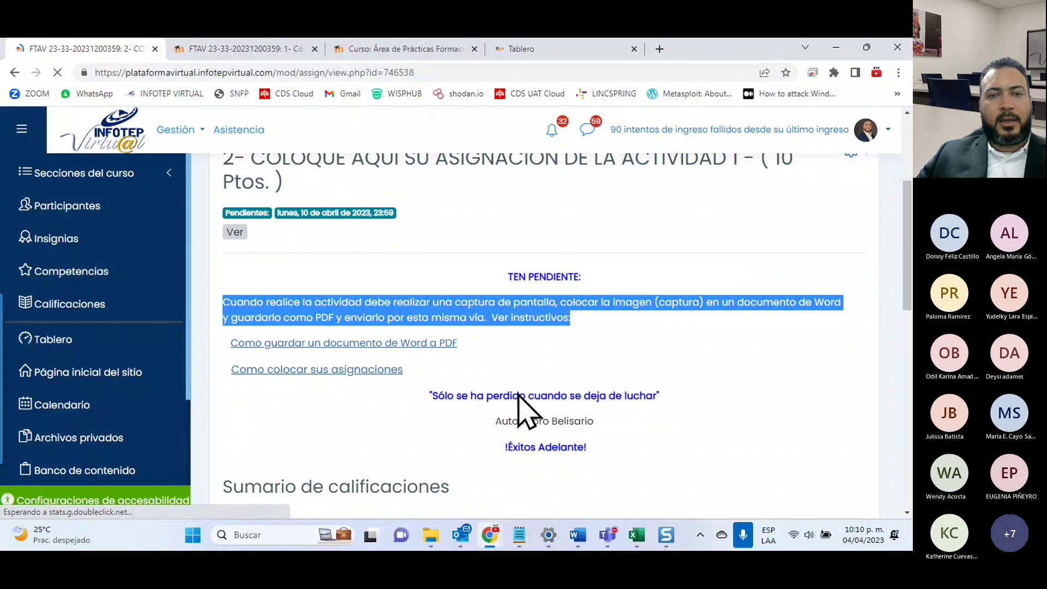
left_click(505, 323)
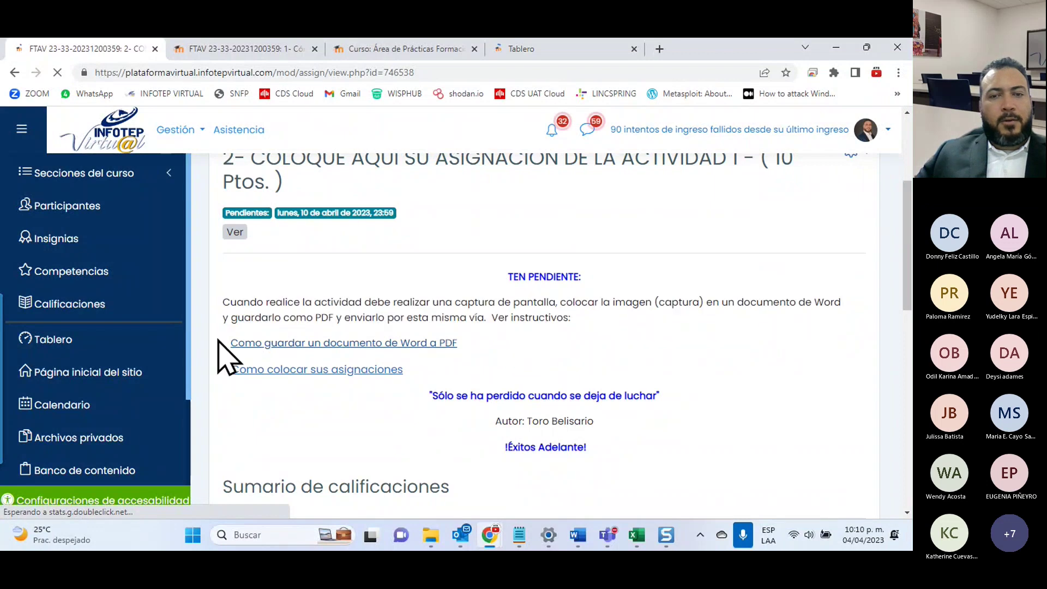
left_click(380, 51)
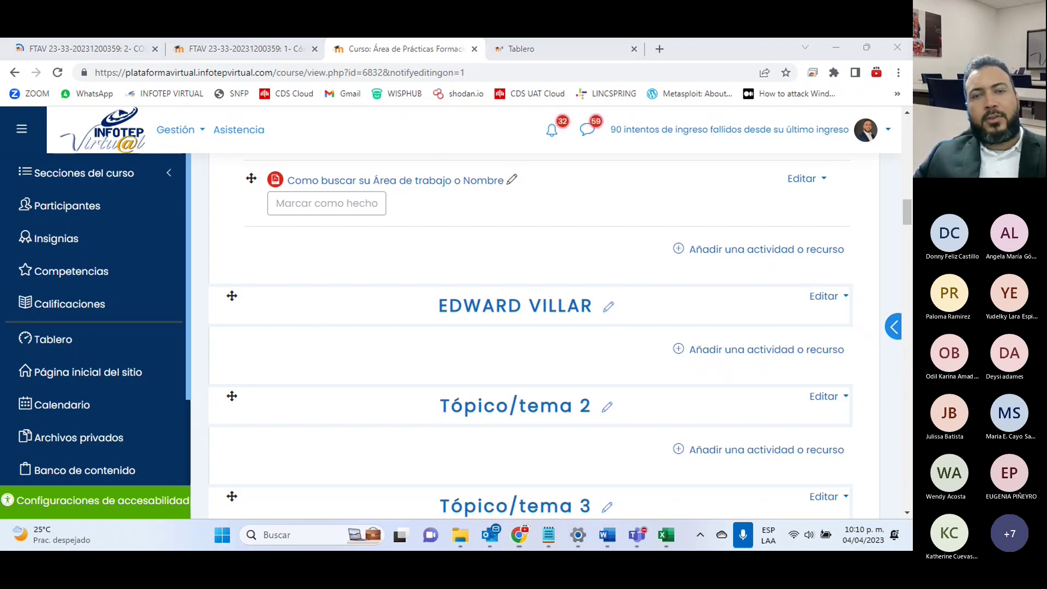
Step: Capture a 464 × 144 px Snagit image of the renamed section heading and copy it
key("Print")
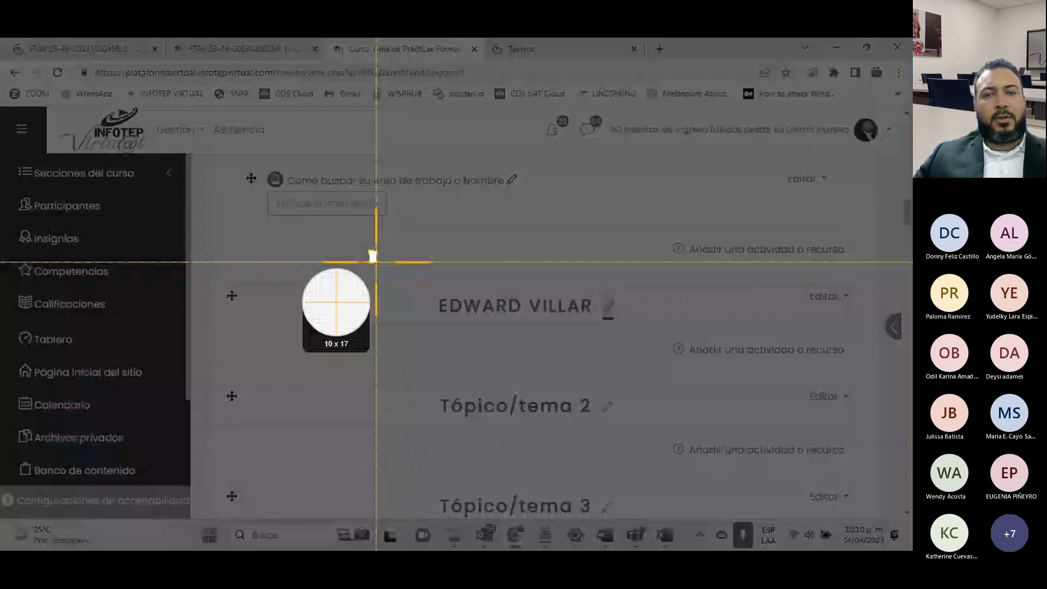
left_click_drag(368, 252, 515, 324)
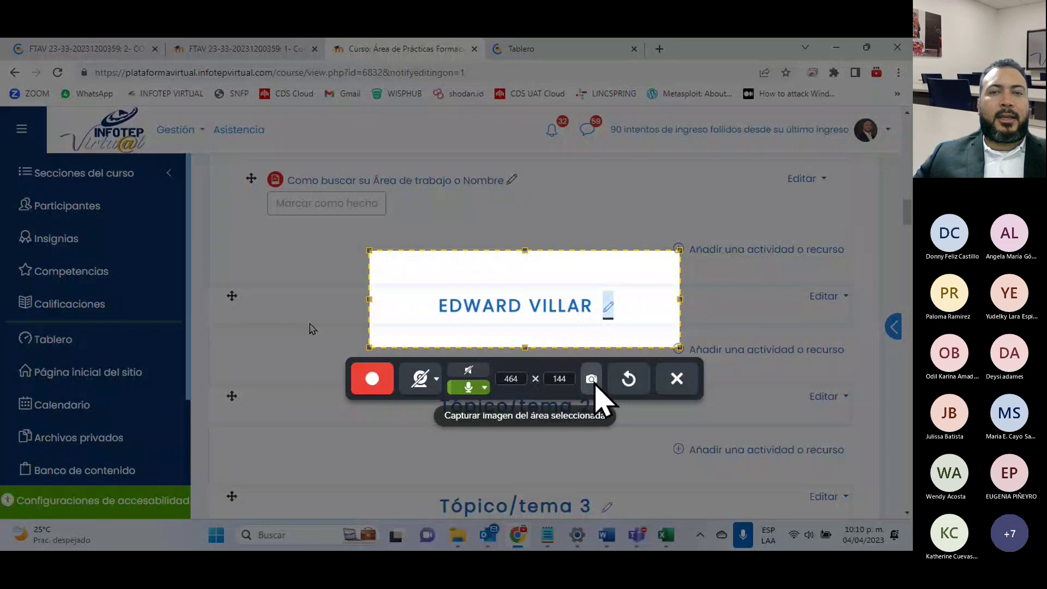
left_click(596, 392)
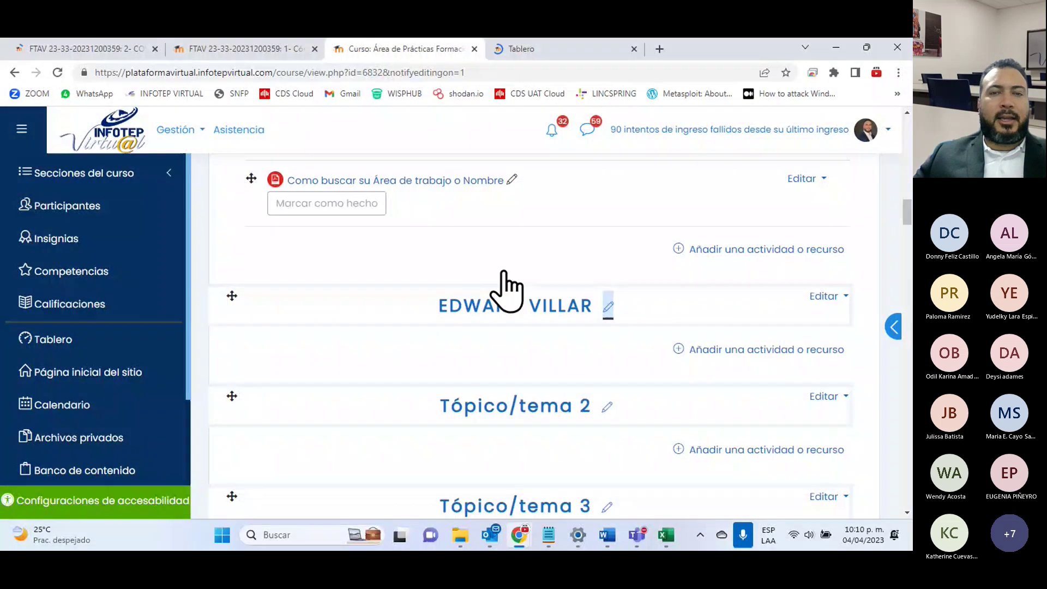
left_click(52, 48)
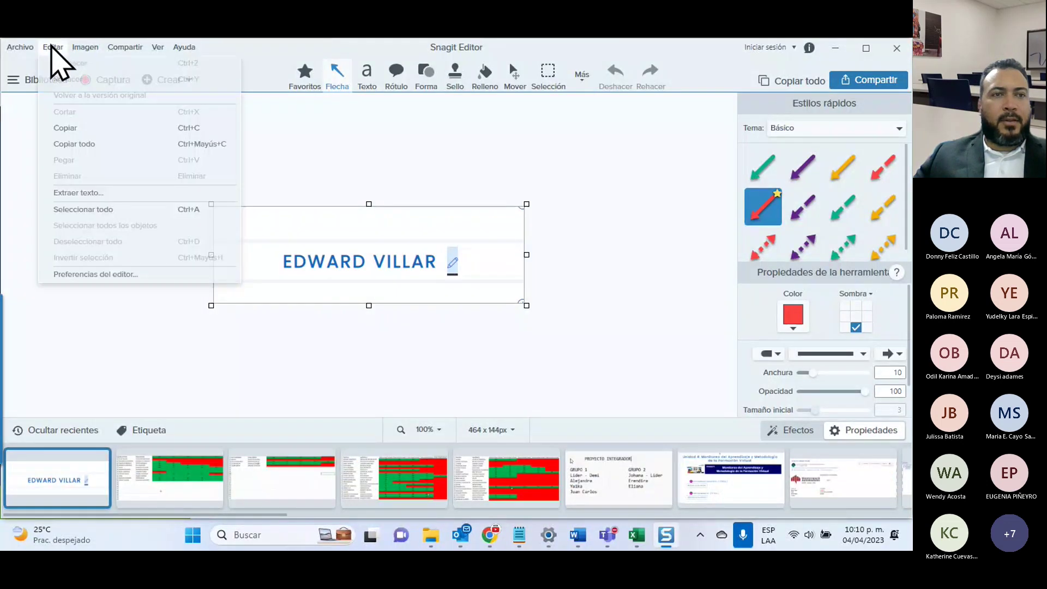
left_click(55, 144)
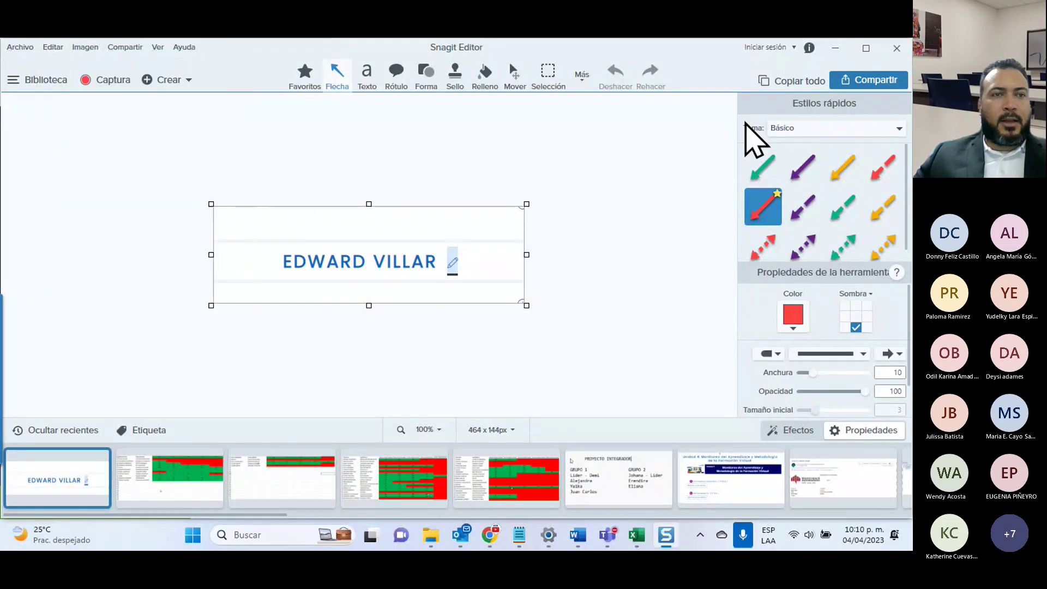
left_click(835, 48)
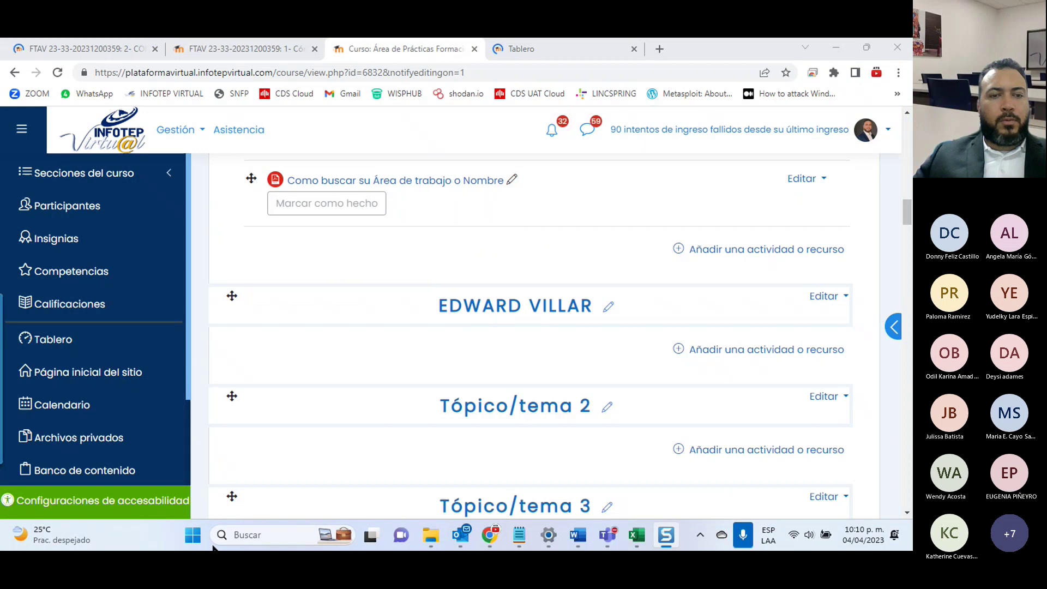
left_click(196, 538)
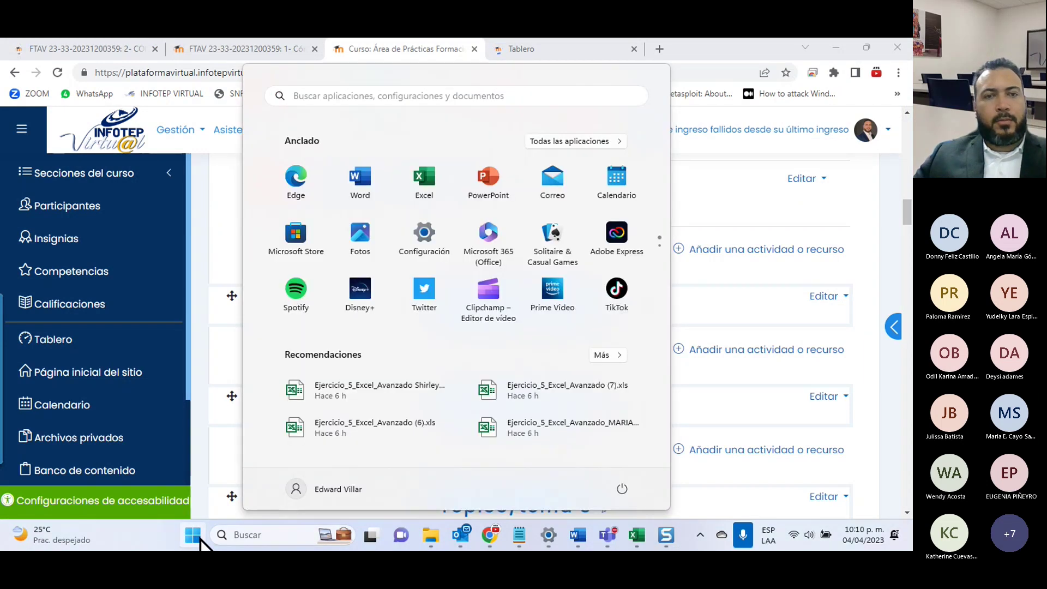
Step: Launch Word with a blank document and paste the section heading screenshot
type("word")
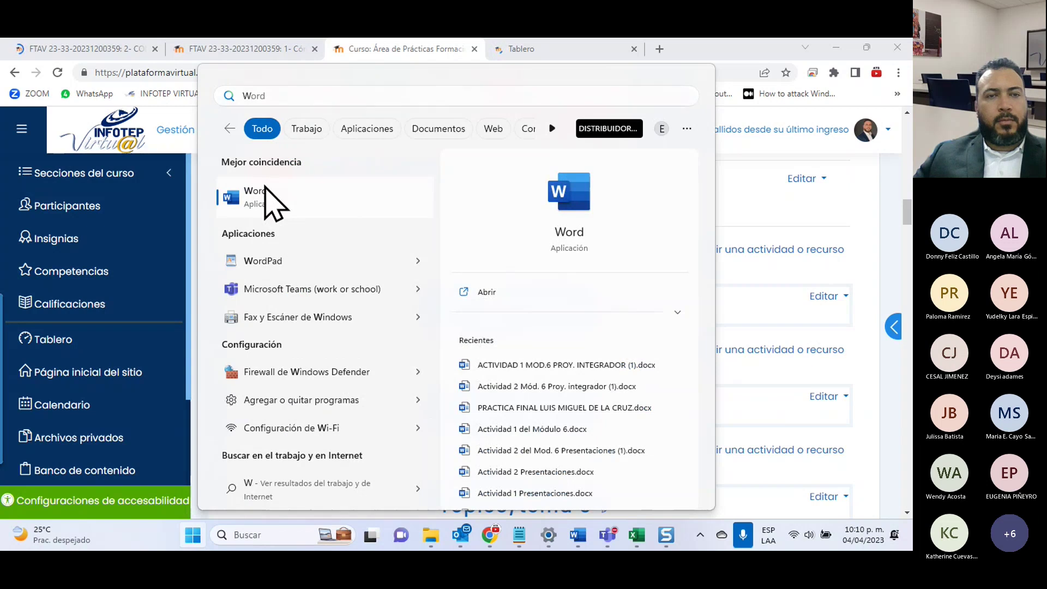
left_click(264, 199)
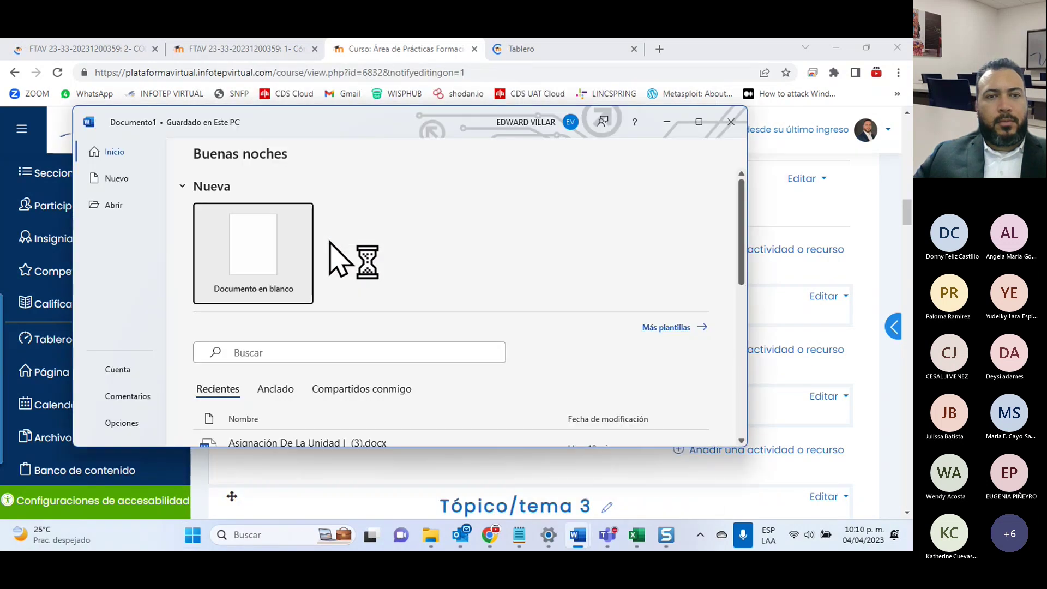
left_click(273, 244)
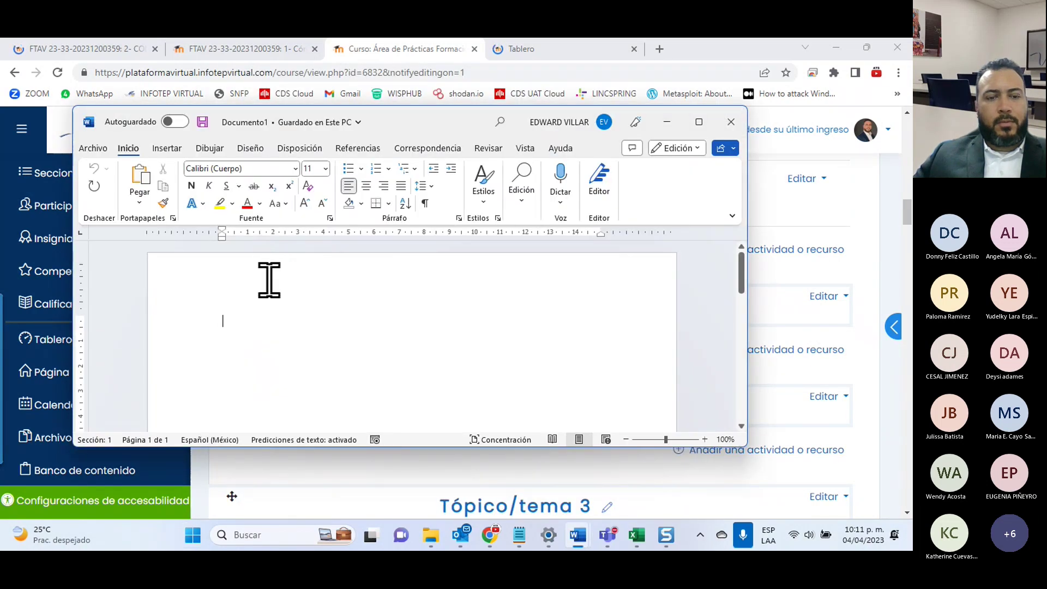
key("ctrl+v")
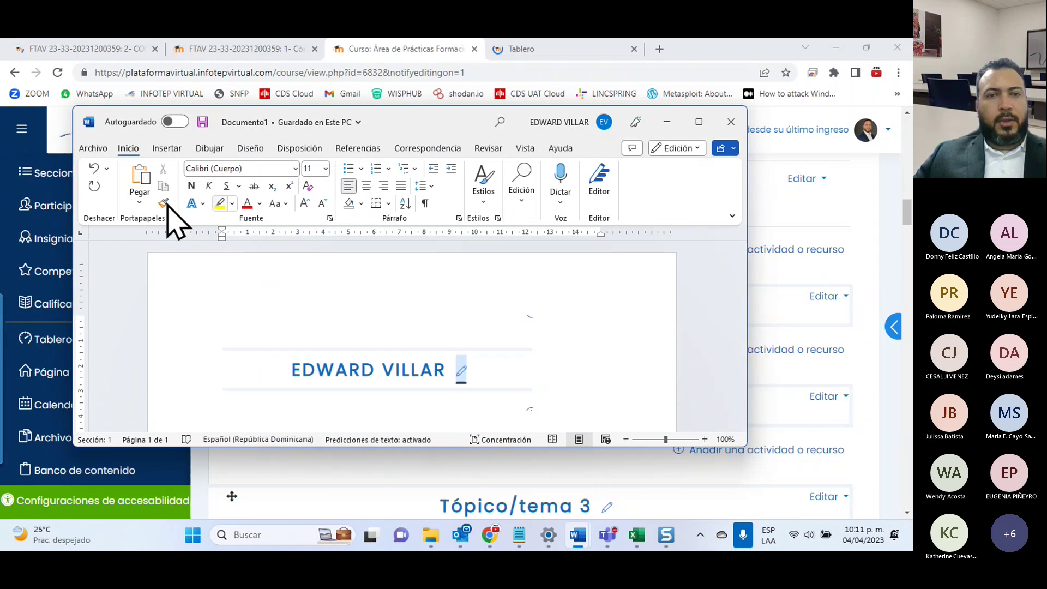
left_click(699, 122)
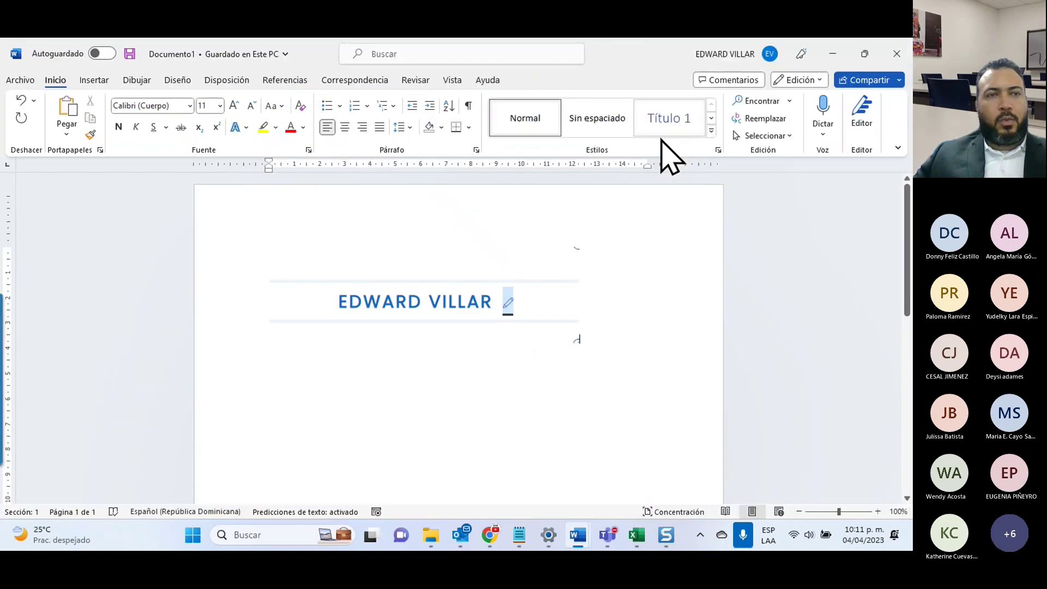
Step: Save it as the PDF Area Practica in Descargas, replacing the old file, then close Word unsaved
left_click(20, 83)
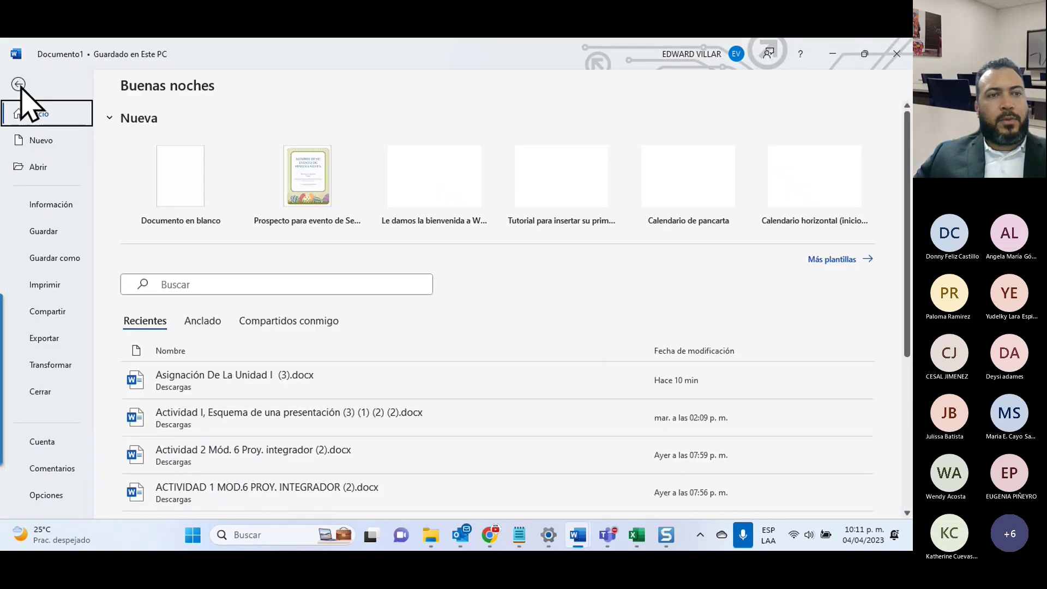
left_click(53, 260)
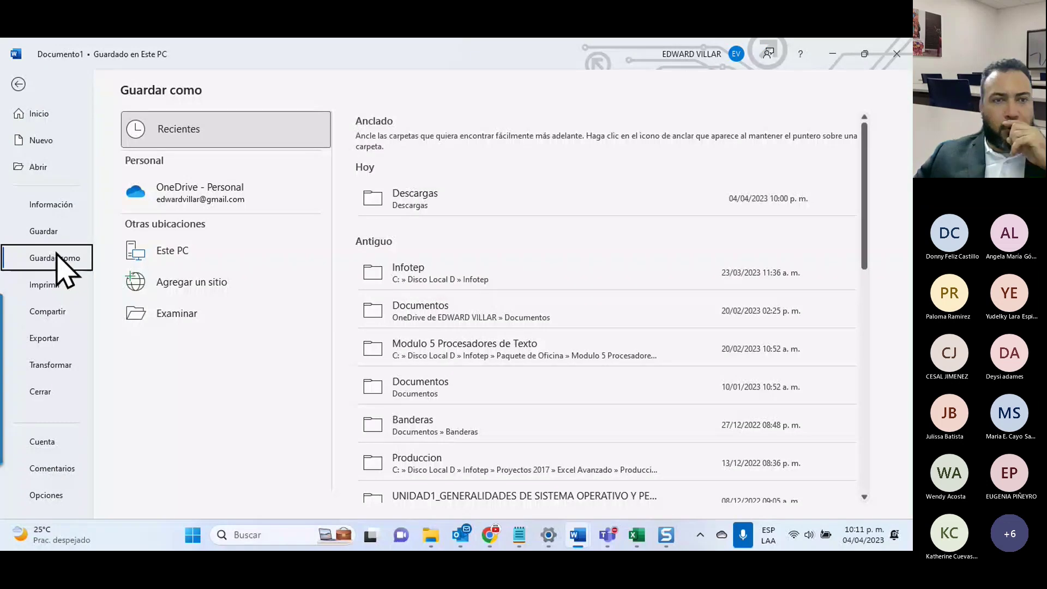
left_click(387, 199)
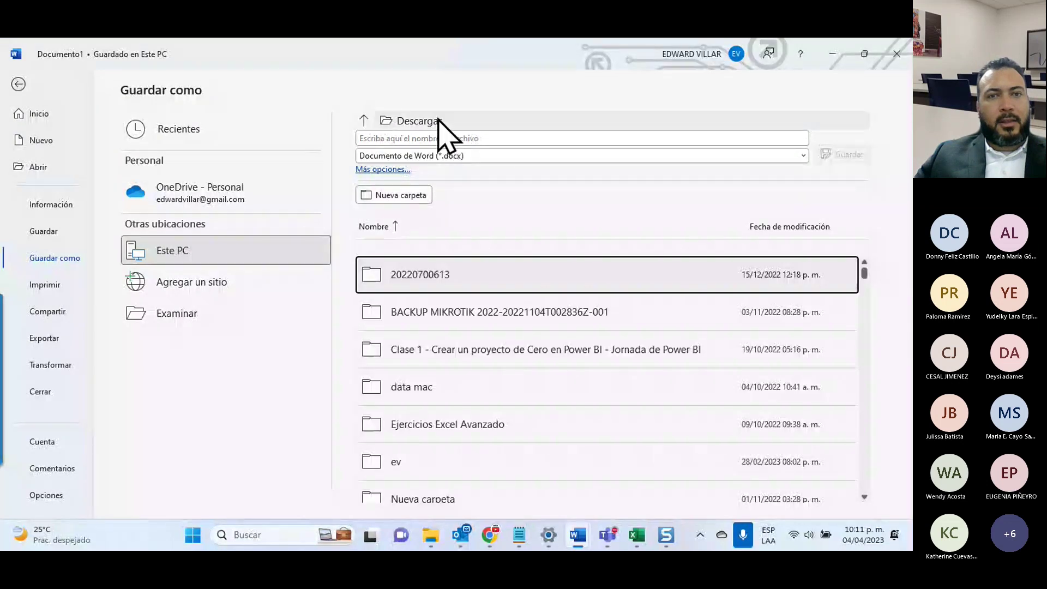
left_click(390, 141)
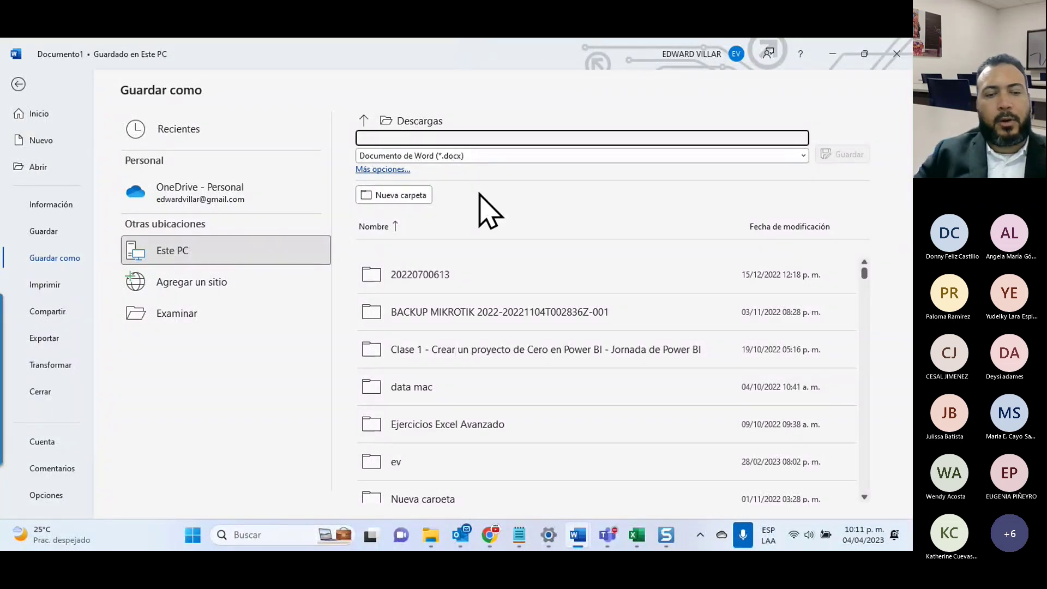
type("a")
type("sd")
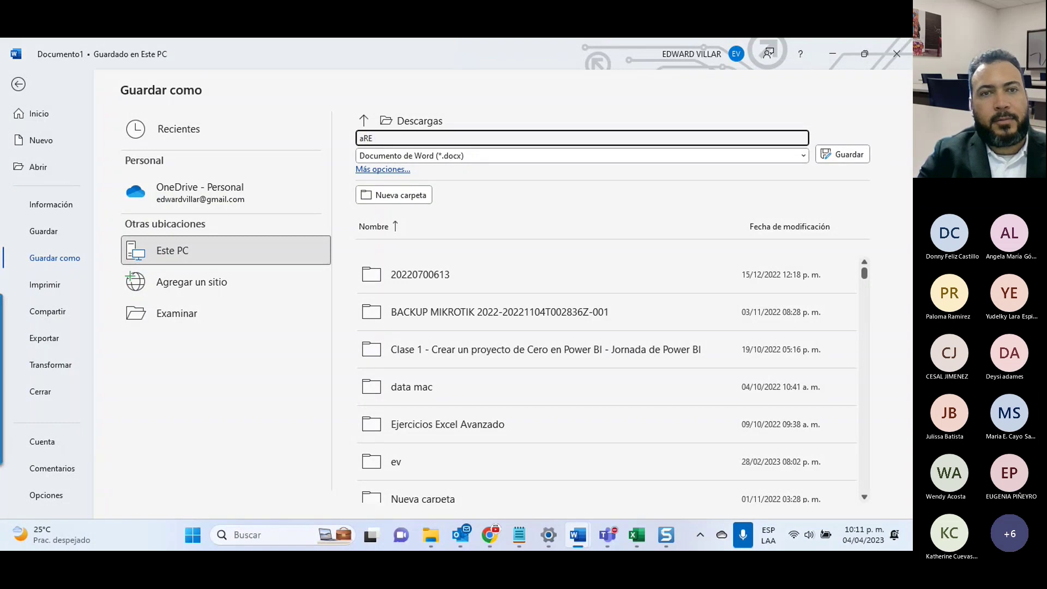
key("BackSpace")
key("BackSpace")
key("BackSpace")
type("Area Practica")
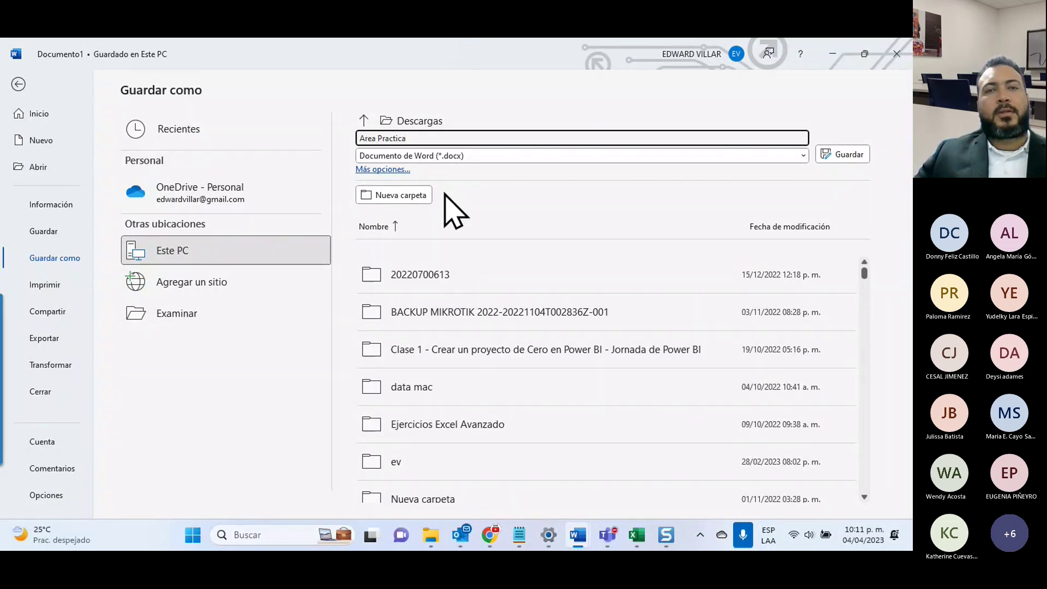
left_click(482, 157)
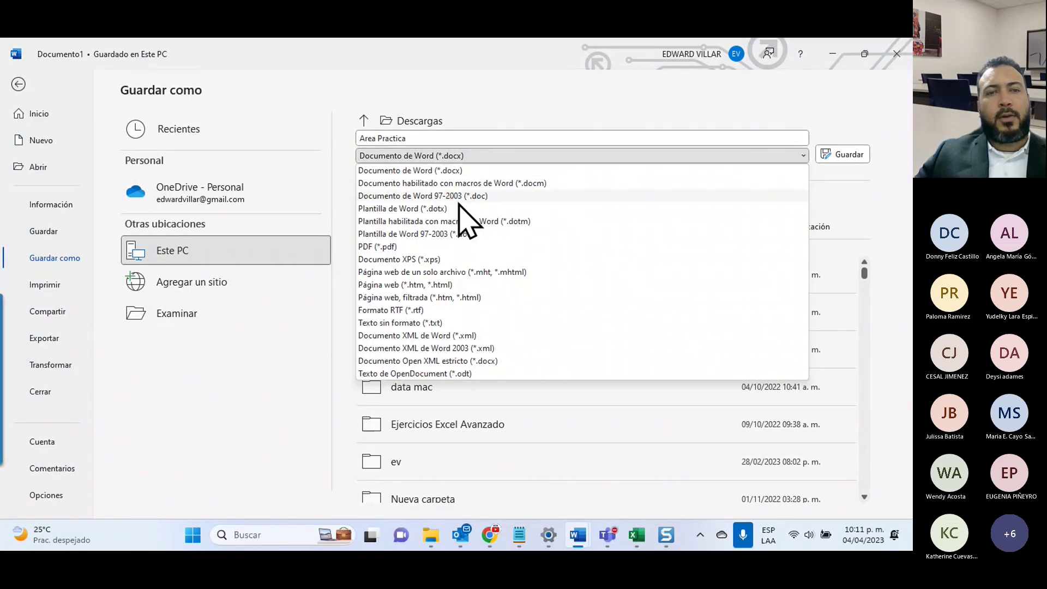
key("Escape")
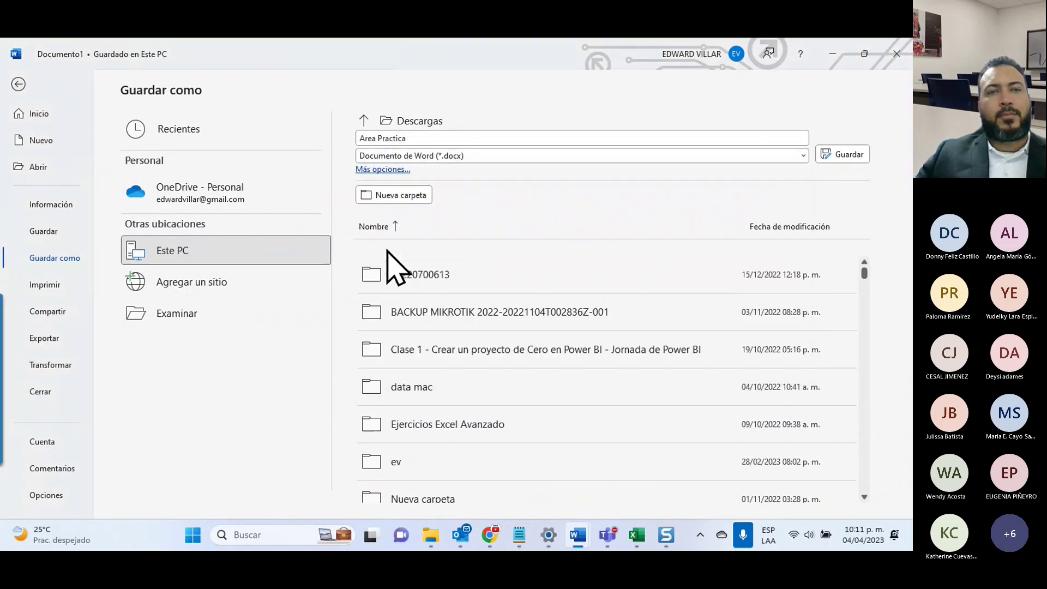
left_click(822, 156)
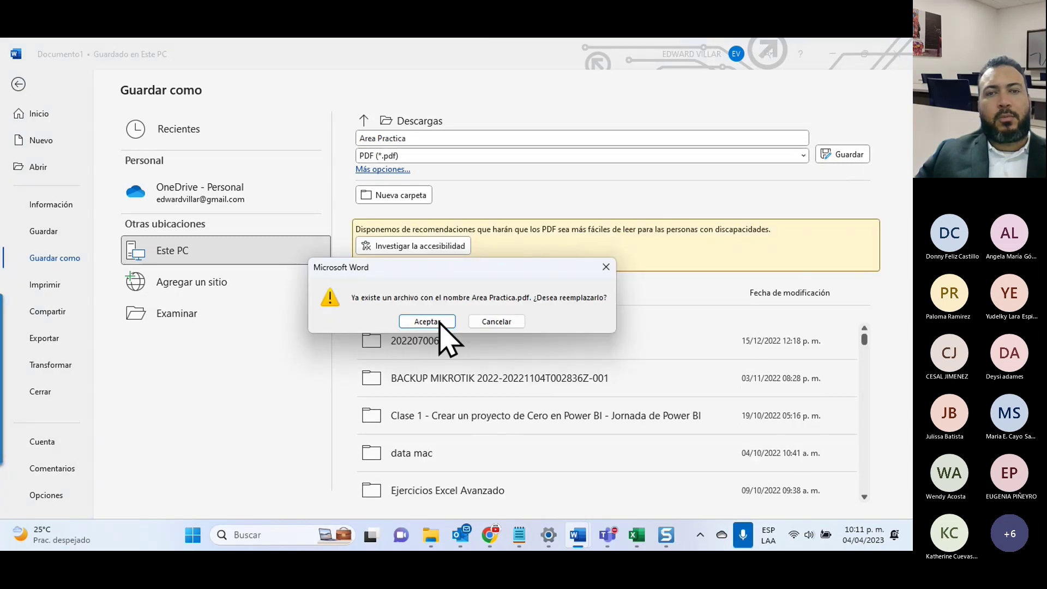
left_click(441, 323)
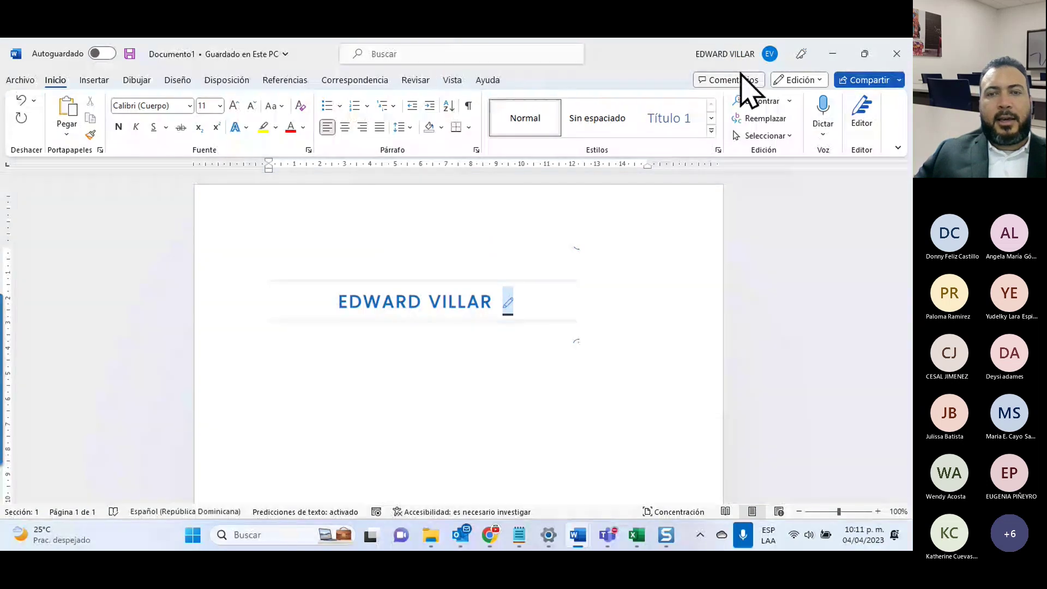
left_click(897, 53)
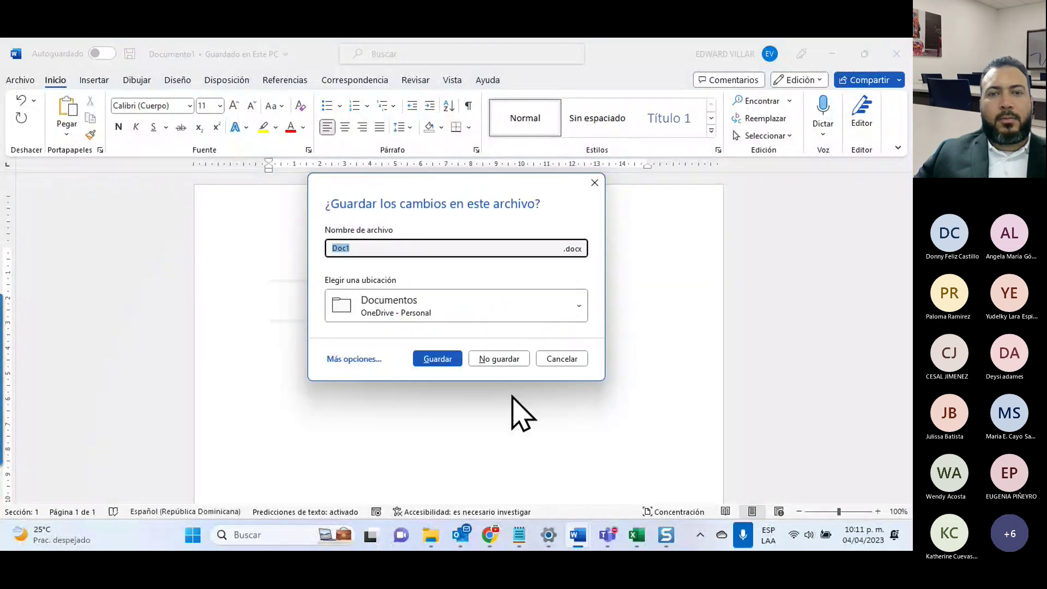
left_click(499, 359)
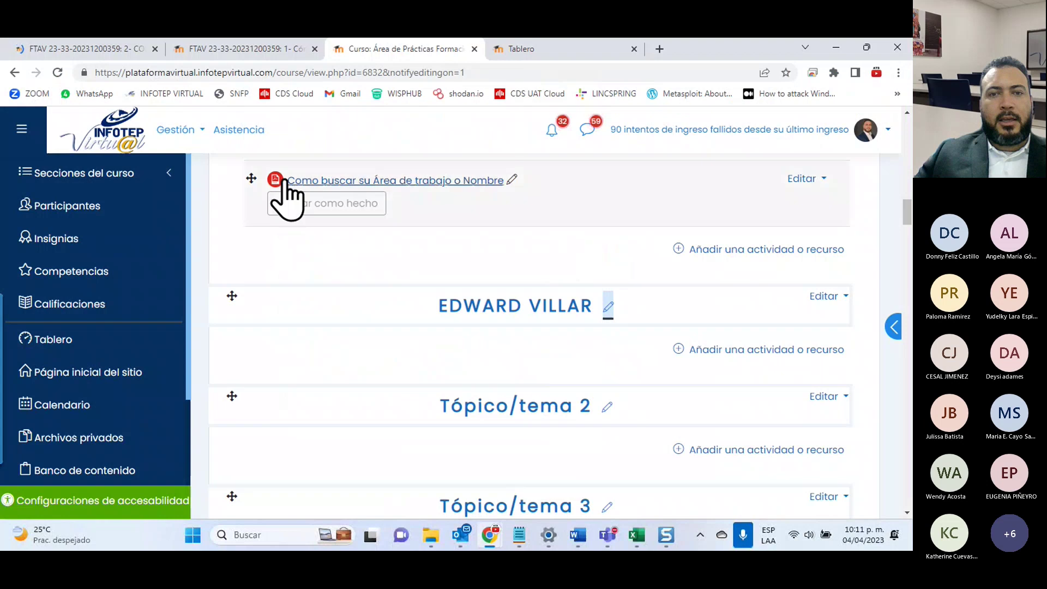
Step: On the Activity 1 assignment page, switch the viewing role to Estudiante
left_click(86, 48)
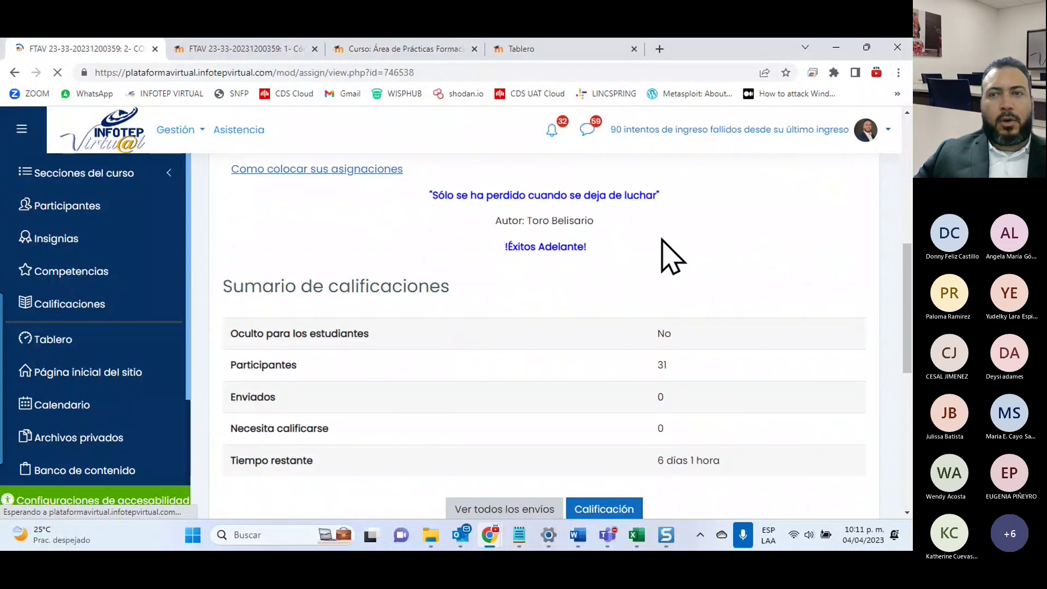
left_click(886, 132)
left_click(758, 404)
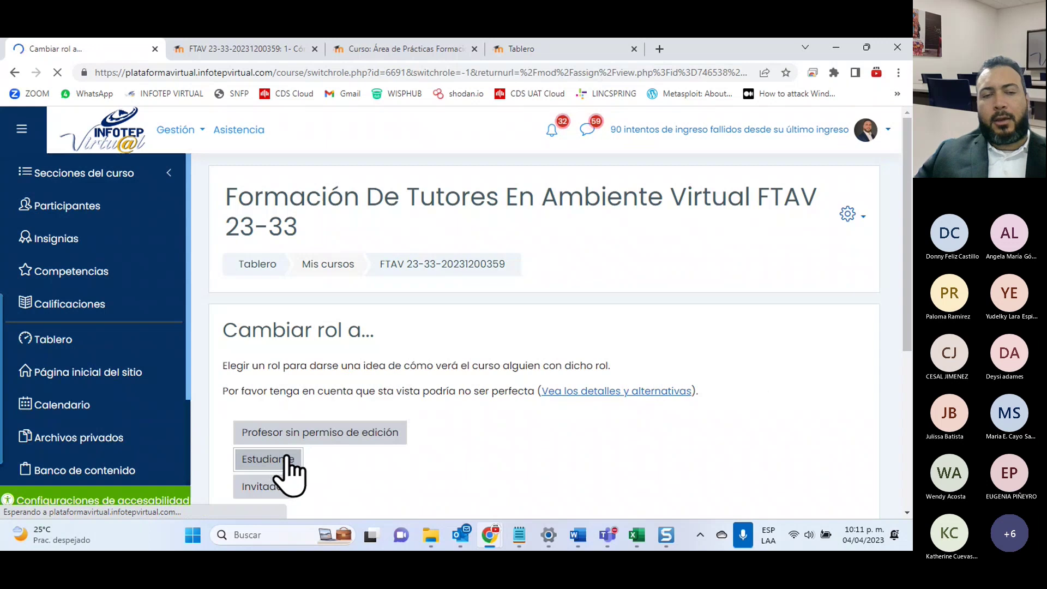
left_click(284, 460)
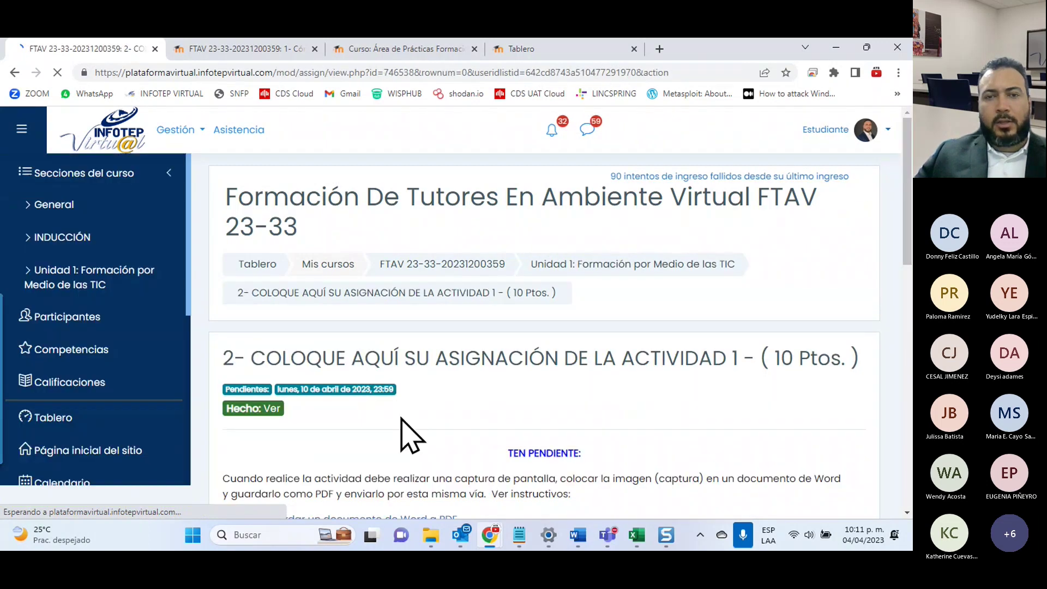
Step: Open the Añadir envío file-submission form and bring up the Descargas folder in File Explorer
scroll(411, 431, "down", 10)
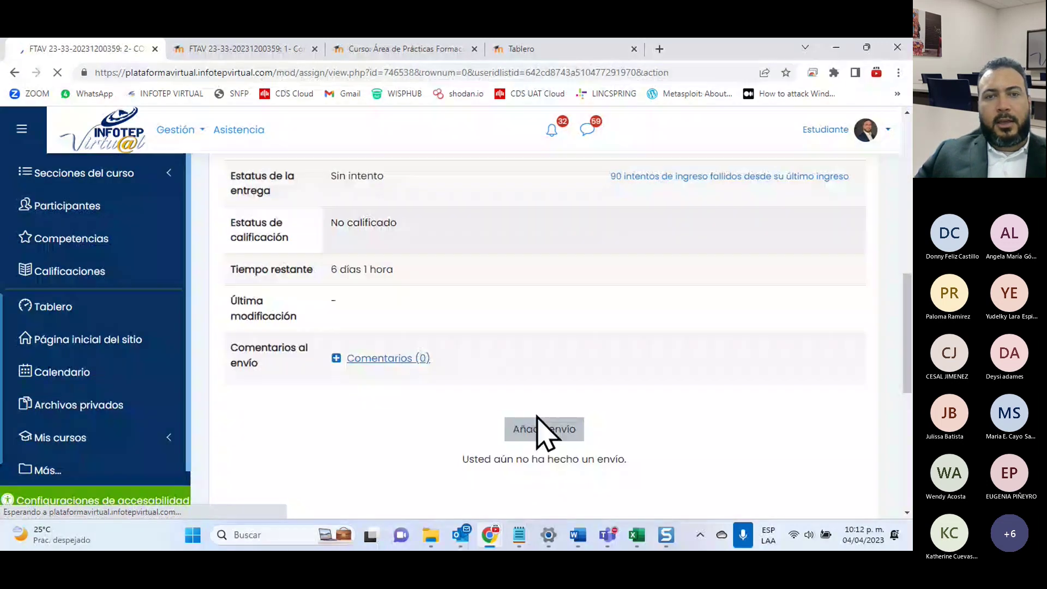
left_click(538, 426)
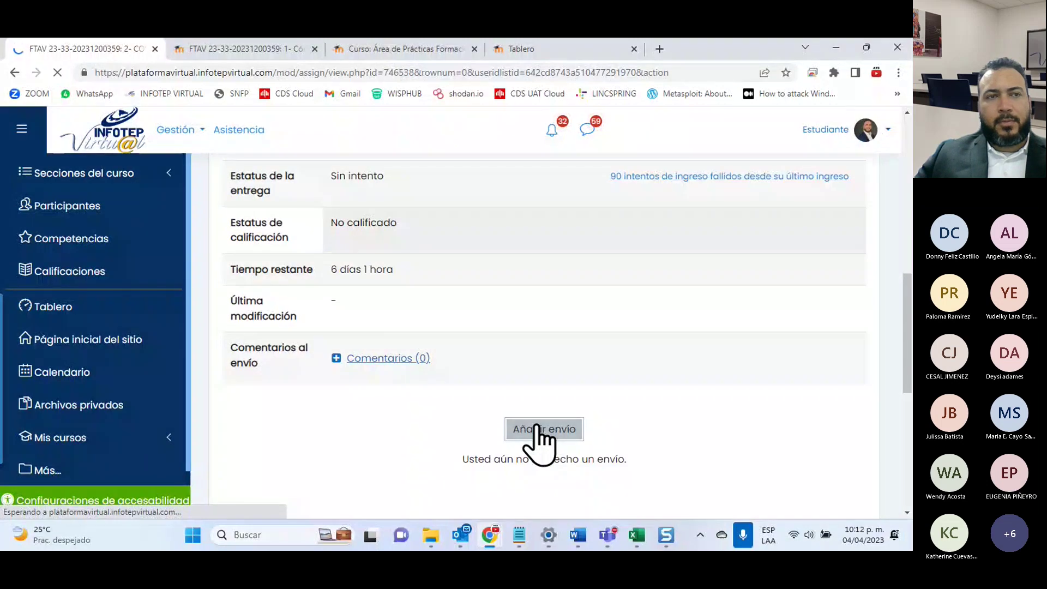
scroll(537, 440, "down", 7)
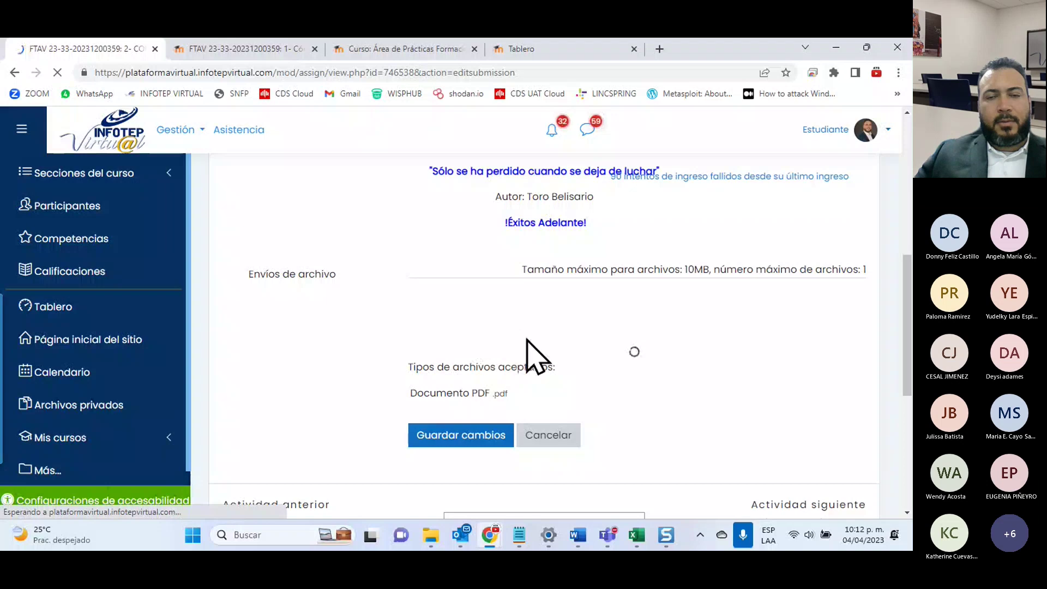
left_click(430, 536)
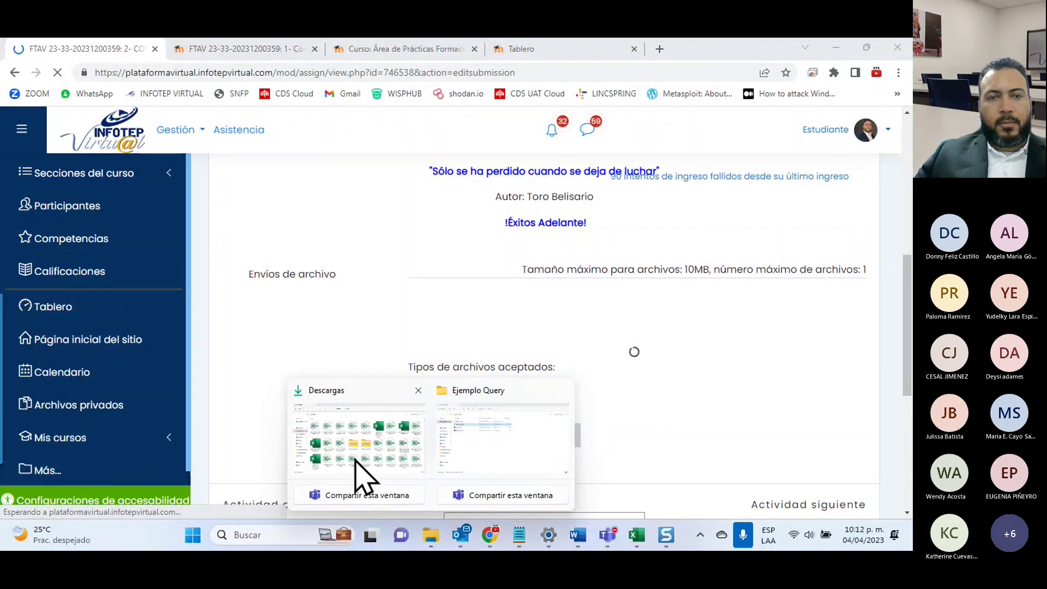
left_click(356, 462)
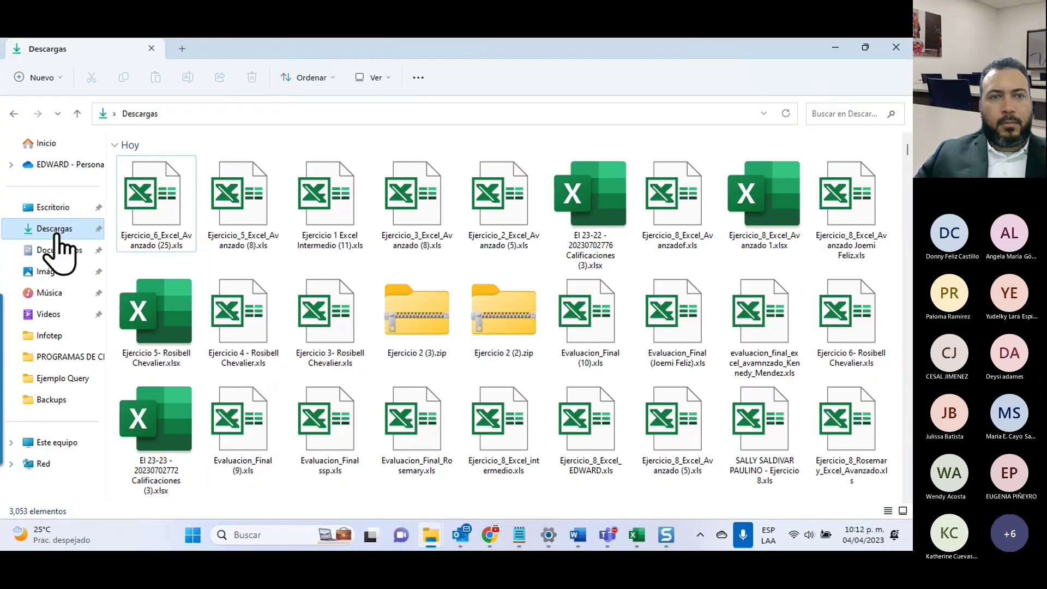